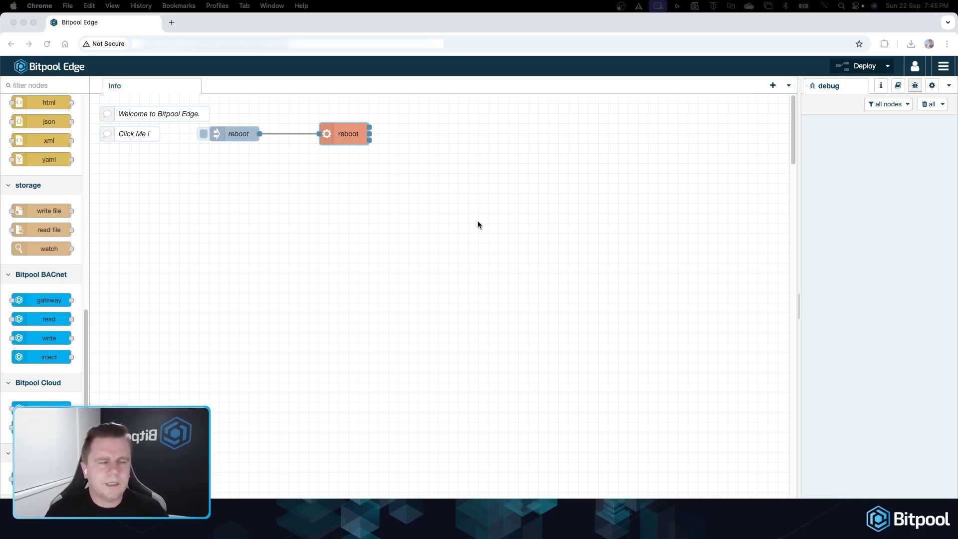
{"action": "left_click", "coordinate": [944, 67]}
{"action": "left_click", "coordinate": [877, 251]}
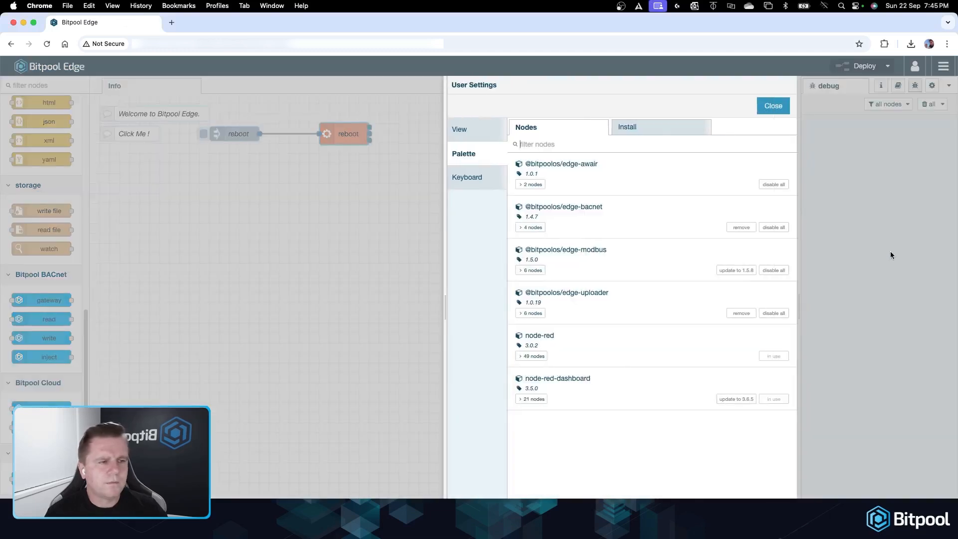
{"action": "left_click", "coordinate": [669, 130]}
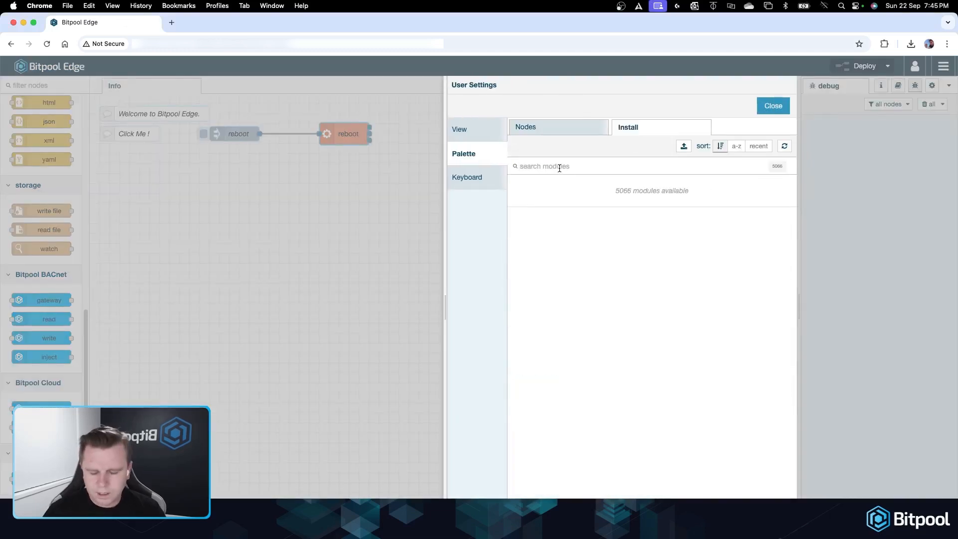
{"action": "type", "text": "bitpool"}
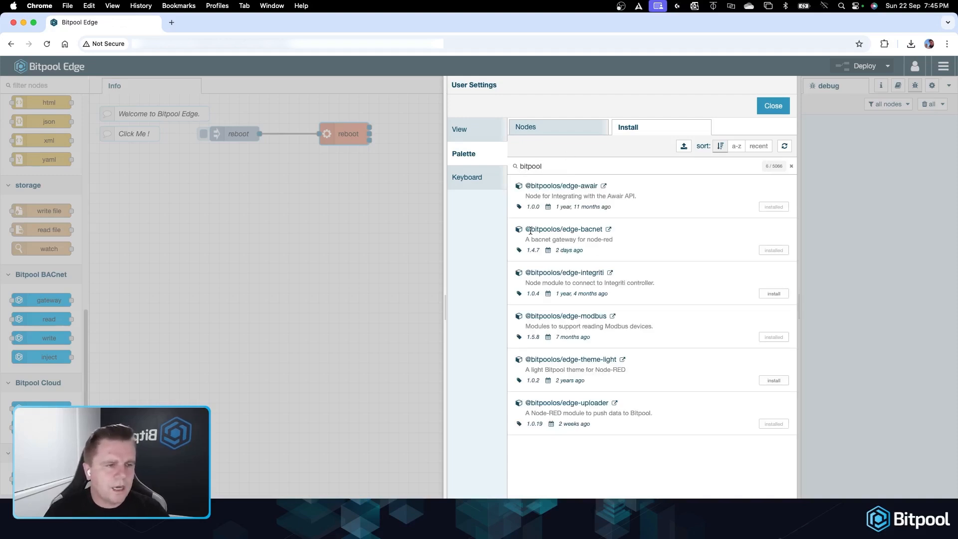
{"action": "left_click_drag", "start_coordinate": [530, 230], "coordinate": [597, 231]}
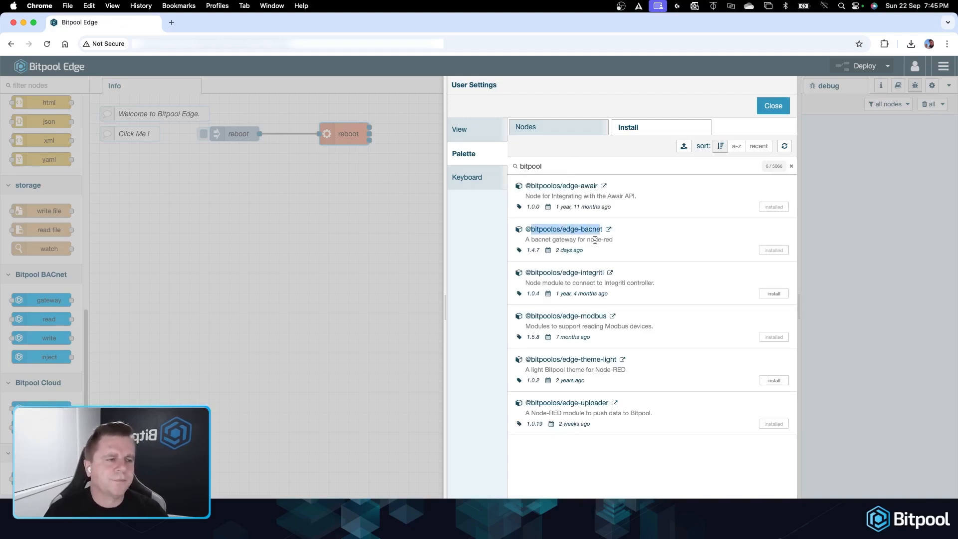
{"action": "left_click", "coordinate": [774, 107]}
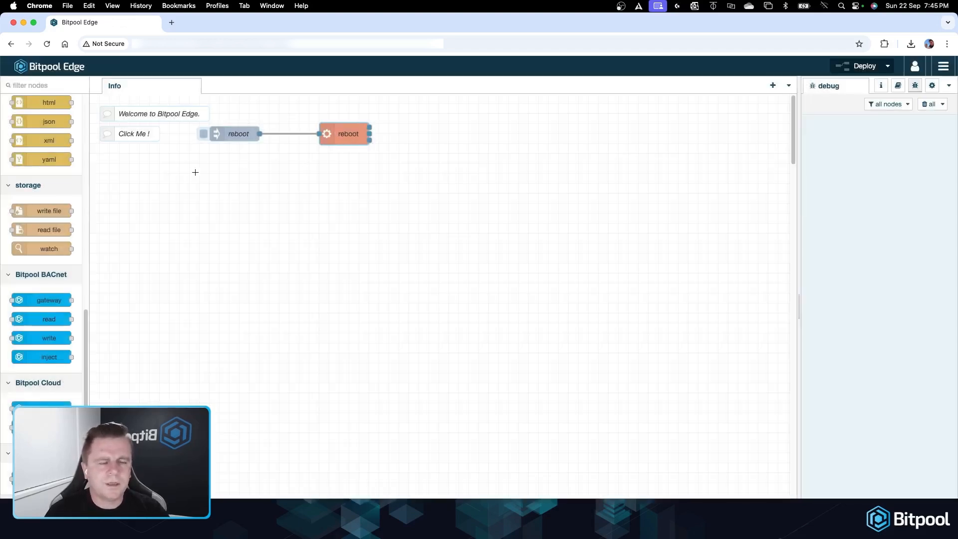
Step: Check the command set in the reboot exec node's properties
{"action": "double_click", "coordinate": [339, 132]}
{"action": "double_click", "coordinate": [624, 158]}
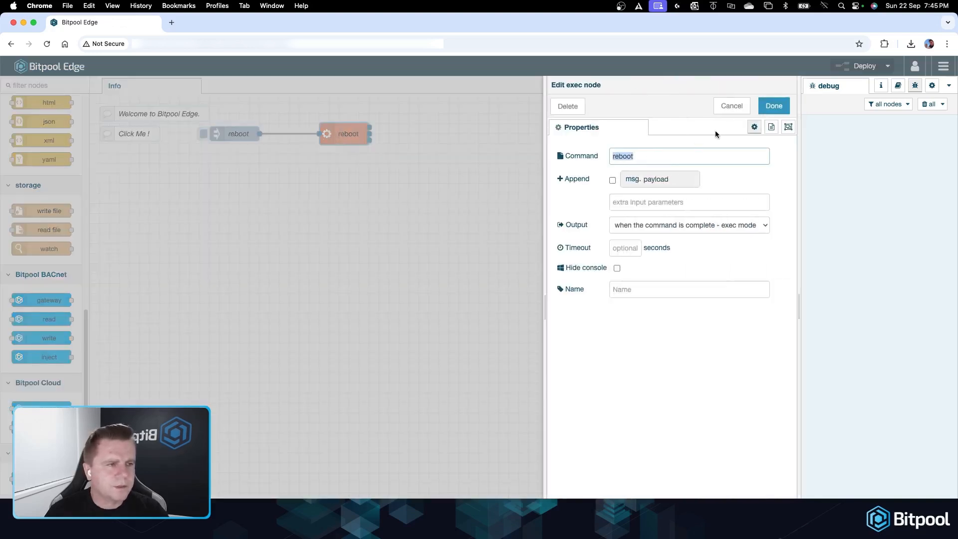
{"action": "left_click", "coordinate": [774, 106]}
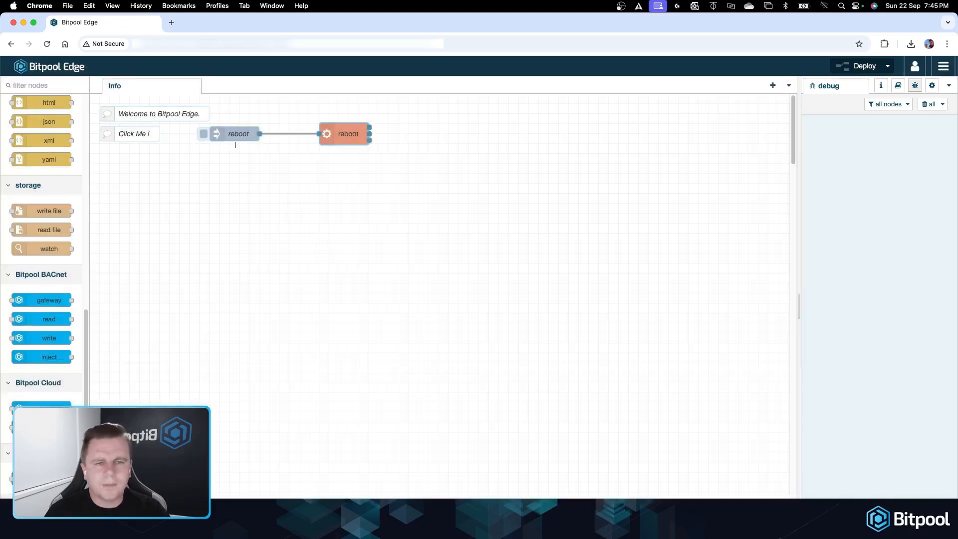
Step: Trigger the reboot flow from its inject node and reload the editor page
{"action": "left_click", "coordinate": [203, 134]}
{"action": "left_click", "coordinate": [47, 43]}
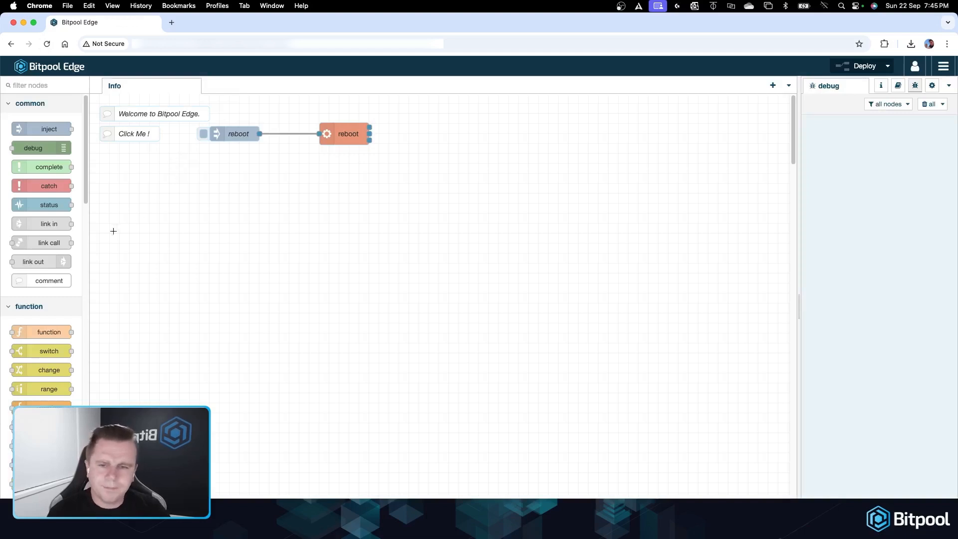
Step: Add a Bitpool BACnet gateway node below the reboot flow and deploy it without configuring it
{"action": "scroll", "coordinate": [71, 241], "scroll_direction": "down", "scroll_amount": 2}
{"action": "scroll", "coordinate": [71, 243], "scroll_direction": "down", "scroll_amount": 20}
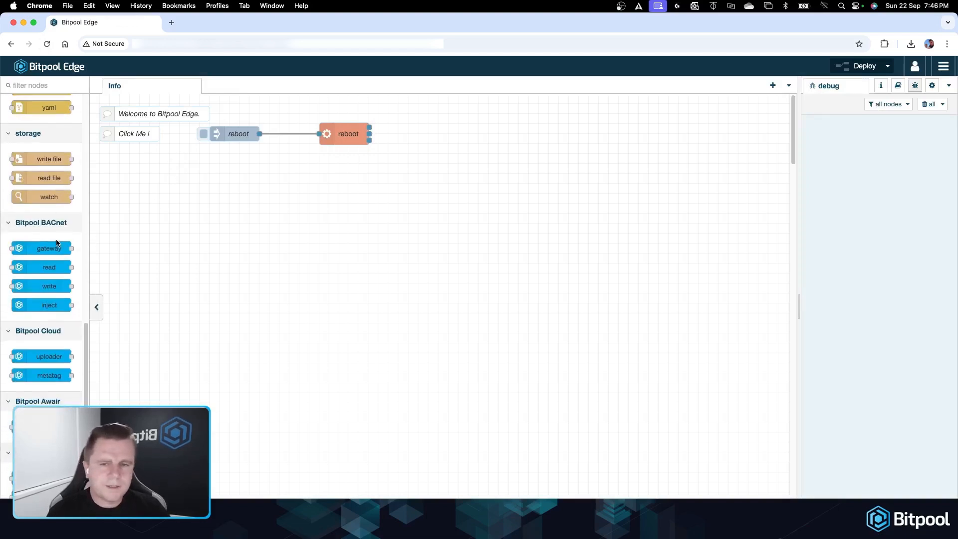
{"action": "left_click_drag", "start_coordinate": [41, 250], "coordinate": [419, 185]}
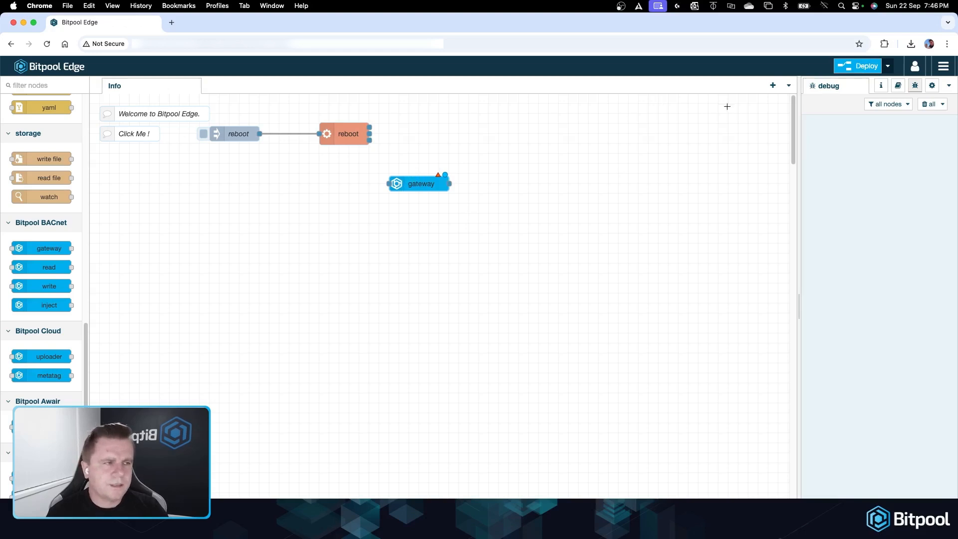
{"action": "left_click", "coordinate": [849, 69]}
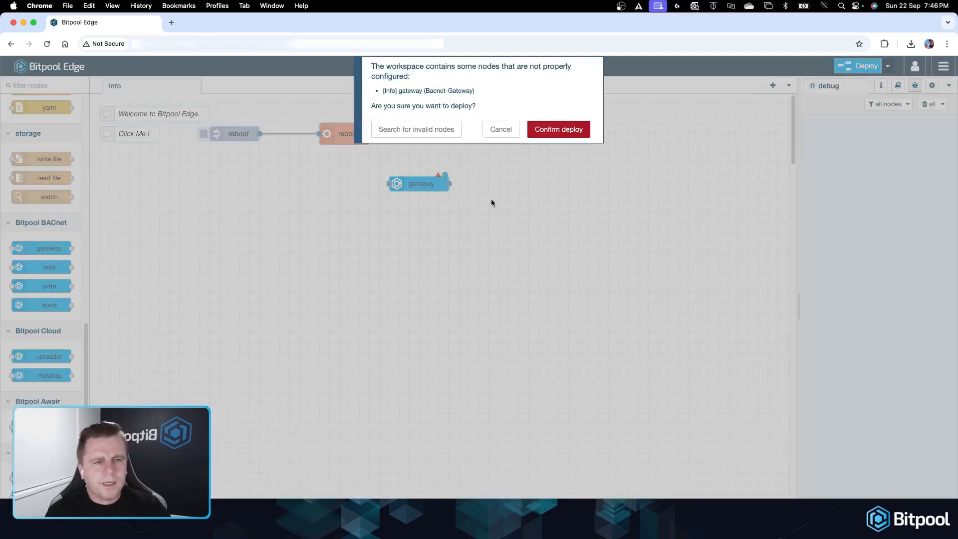
{"action": "left_click", "coordinate": [555, 129]}
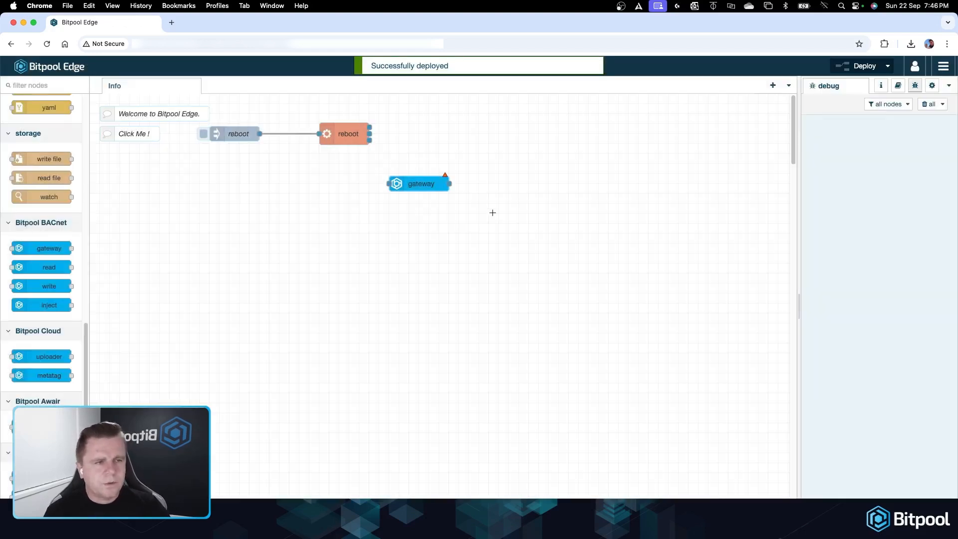
Step: Set the gateway's network interface to enp86s0 : 192.168.168.205 and its broadcast address to 192.168.168.255
{"action": "double_click", "coordinate": [418, 185]}
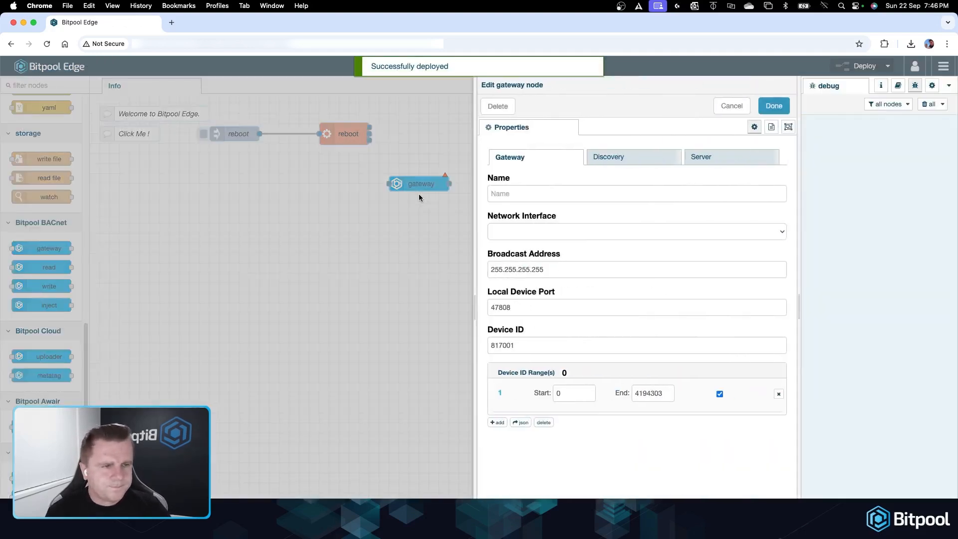
{"action": "left_click", "coordinate": [557, 231]}
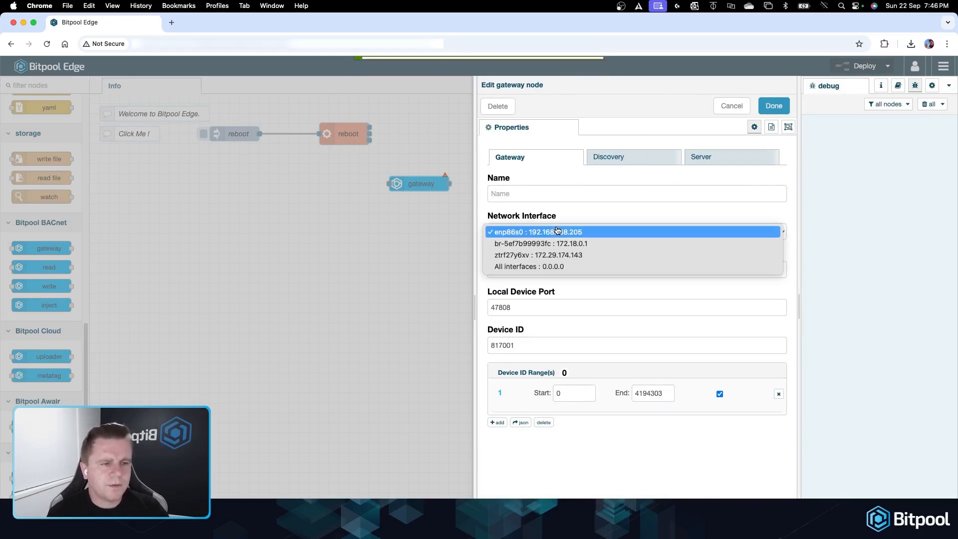
{"action": "left_click", "coordinate": [559, 236]}
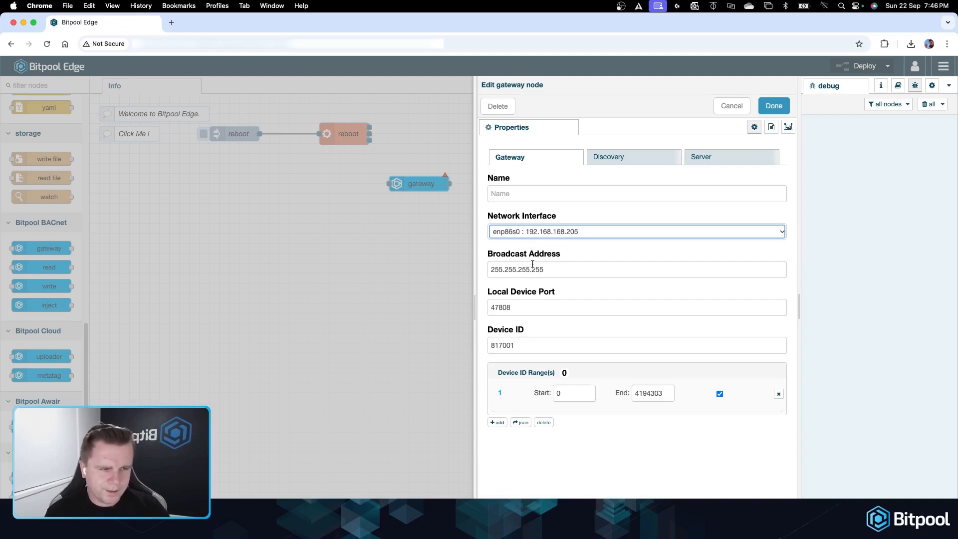
{"action": "left_click_drag", "start_coordinate": [530, 269], "coordinate": [482, 270]}
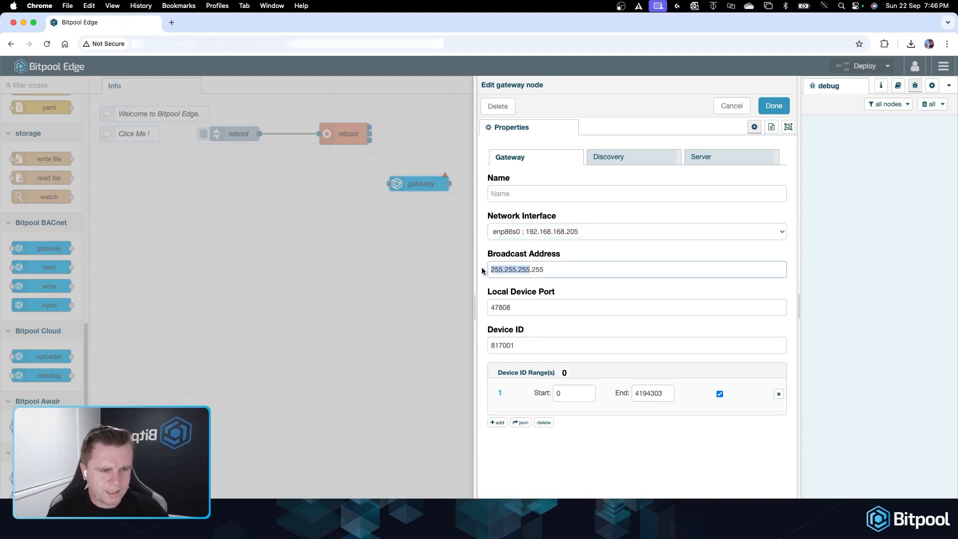
{"action": "type", "text": "192.168"}
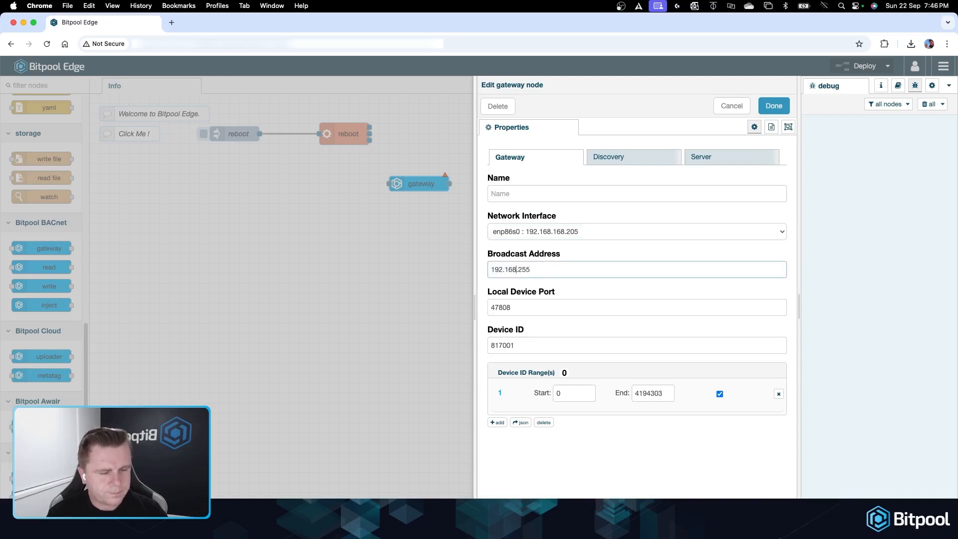
{"action": "type", "text": ".168"}
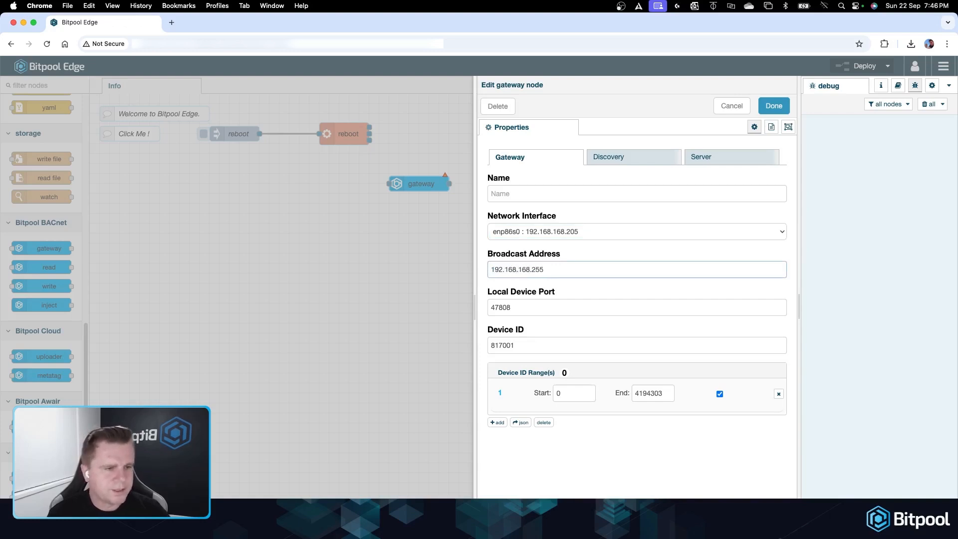
Step: Set the gateway's first device ID range to start at 600 and end at 700
{"action": "left_click_drag", "start_coordinate": [537, 308], "coordinate": [475, 311]}
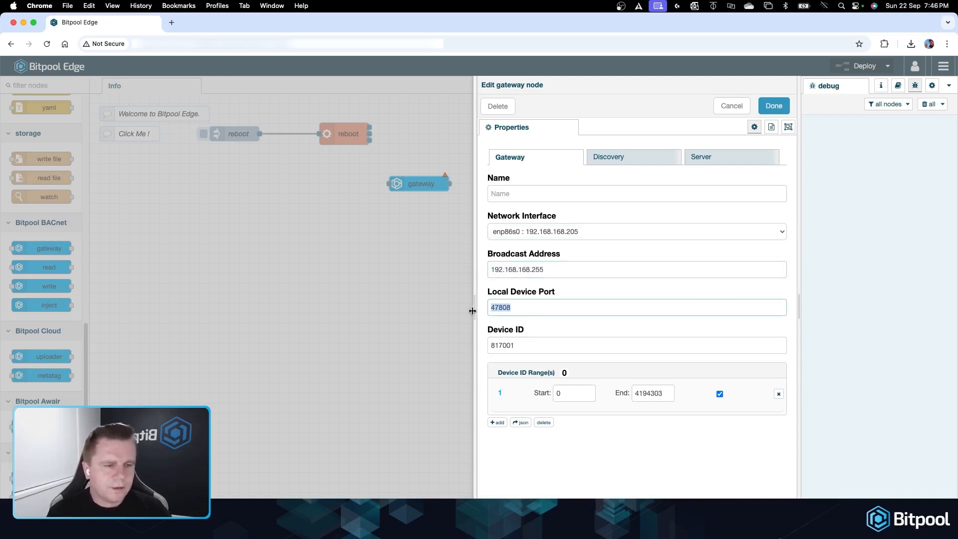
{"action": "left_click_drag", "start_coordinate": [525, 344], "coordinate": [478, 343]}
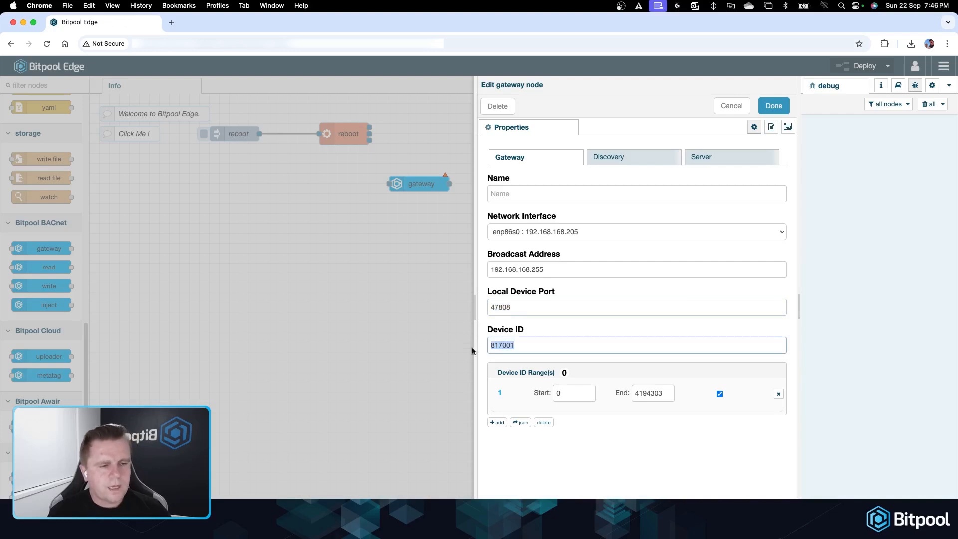
{"action": "left_click", "coordinate": [573, 396]}
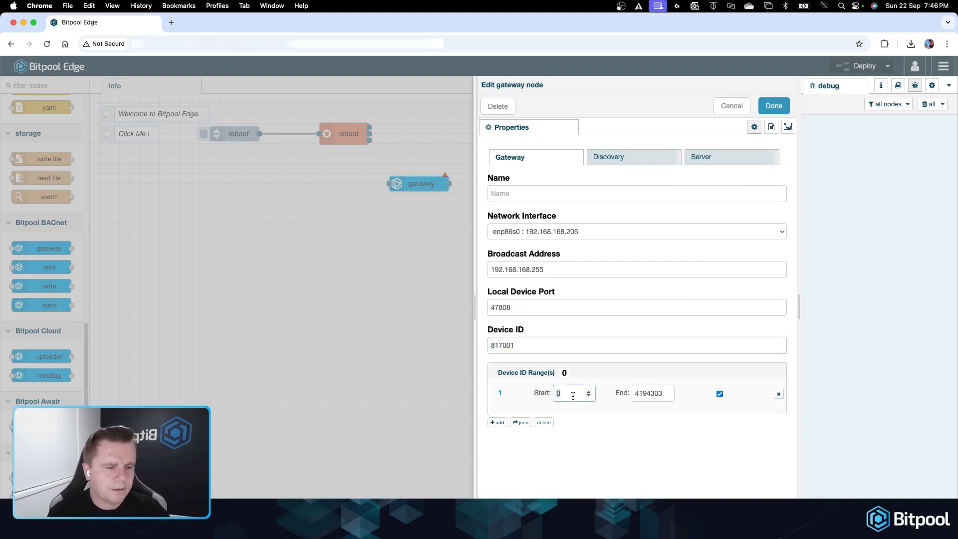
{"action": "type", "text": "600"}
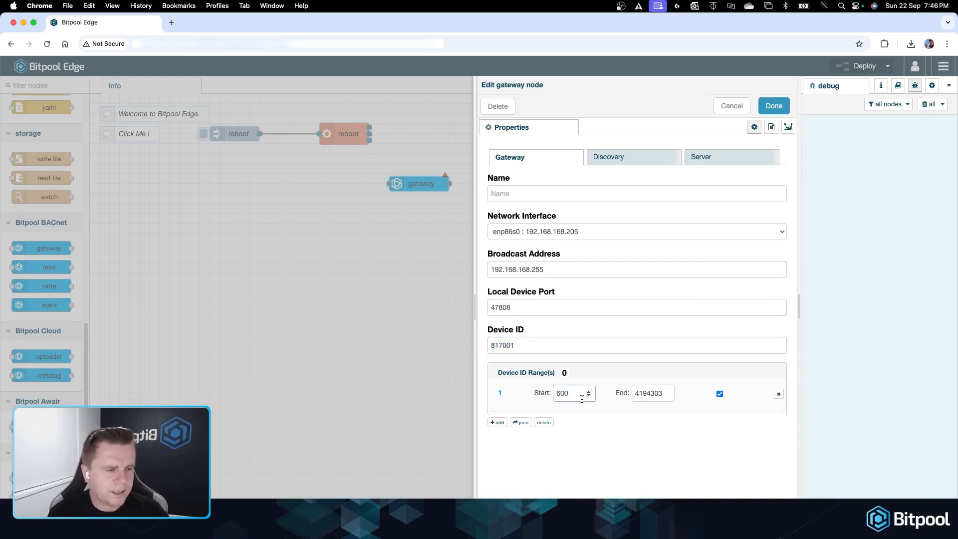
{"action": "double_click", "coordinate": [651, 392]}
{"action": "type", "text": "700"}
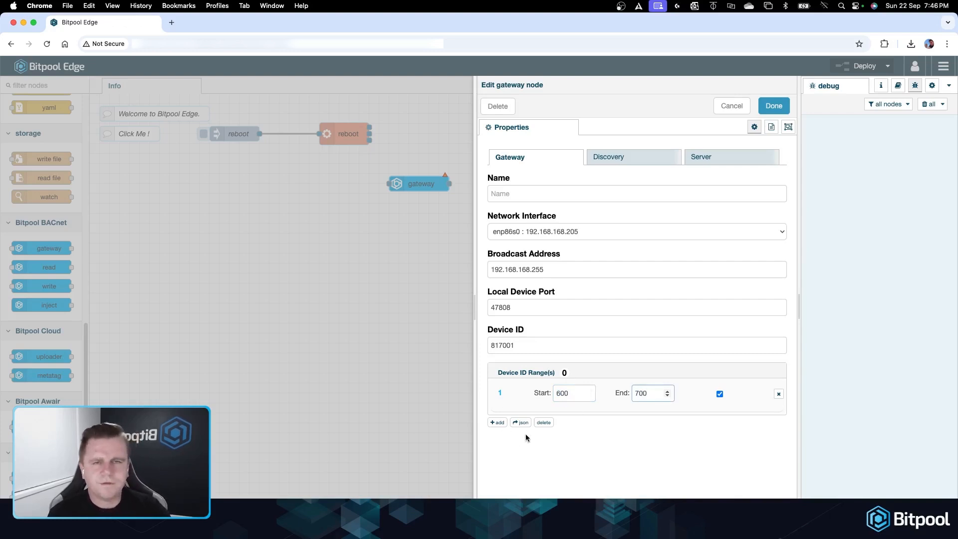
Step: Add two extra device ID ranges to the gateway and remove them again
{"action": "left_click", "coordinate": [497, 422]}
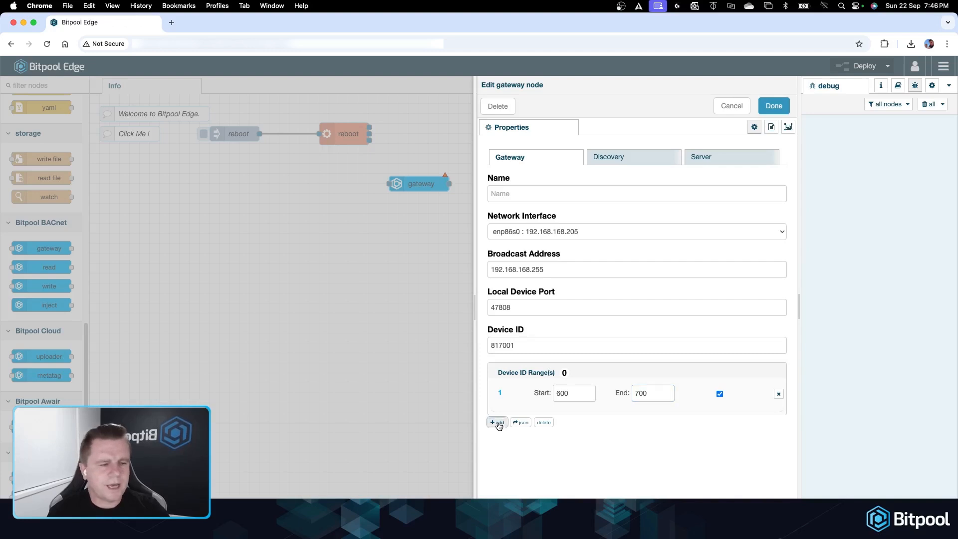
{"action": "left_click", "coordinate": [499, 453]}
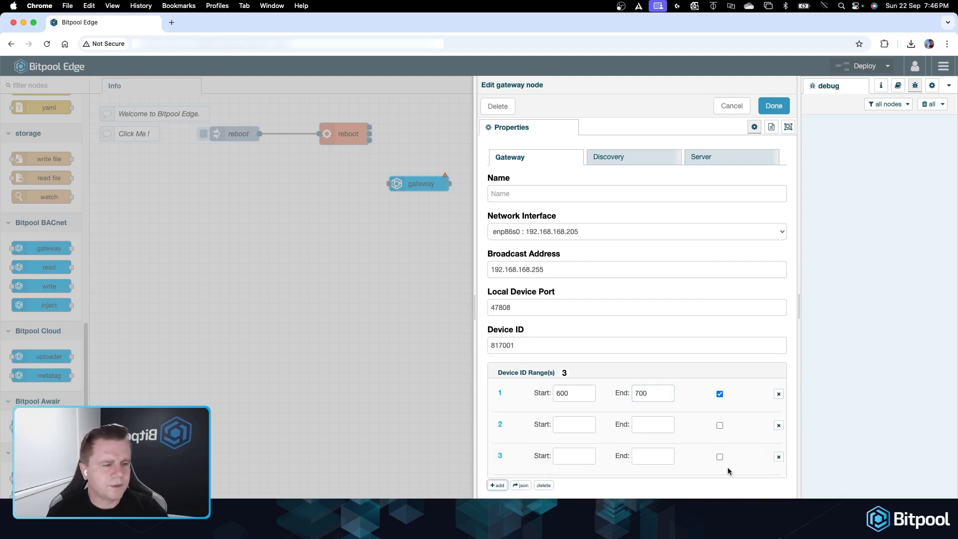
{"action": "left_click", "coordinate": [779, 457]}
{"action": "left_click", "coordinate": [779, 426]}
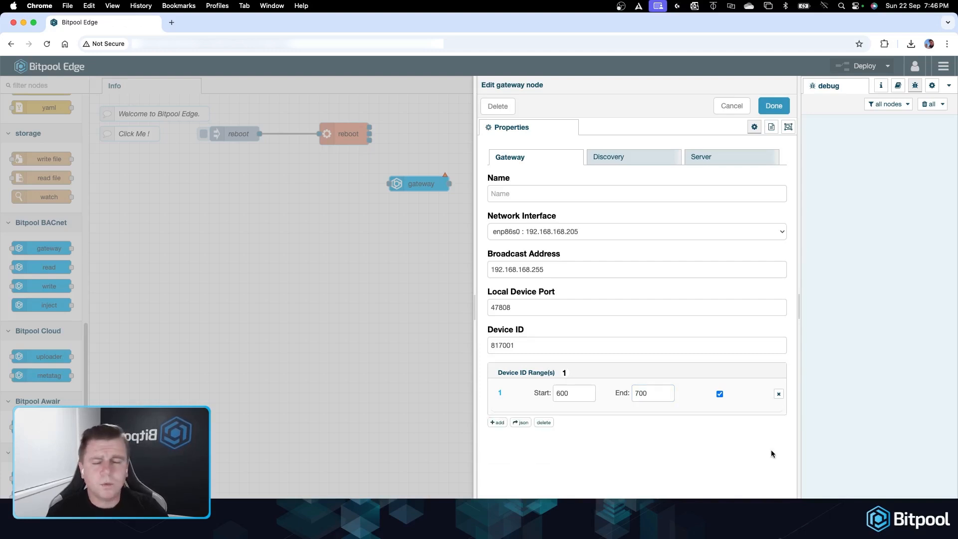
Step: Enable the cache file in the gateway's discovery settings, check the server settings and save the node
{"action": "left_click", "coordinate": [613, 162]}
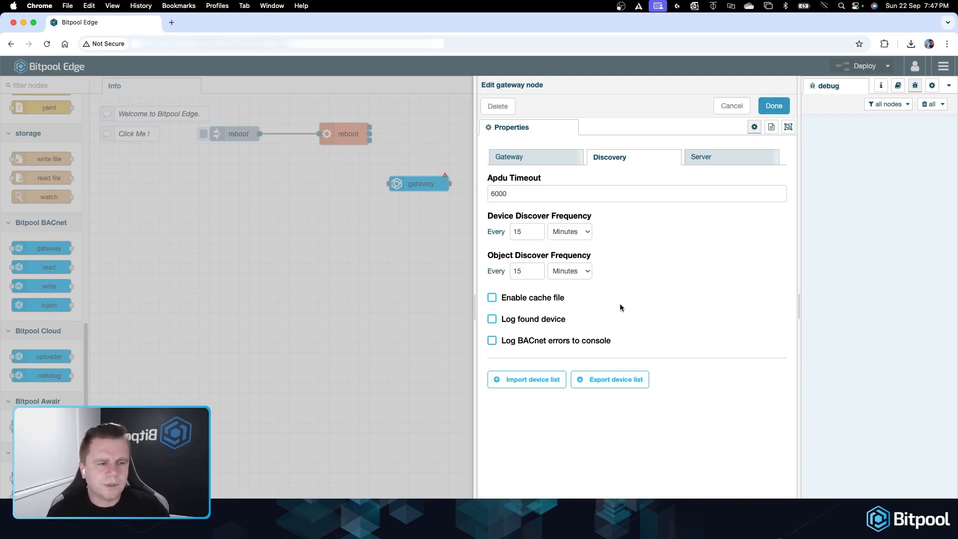
{"action": "left_click", "coordinate": [492, 299]}
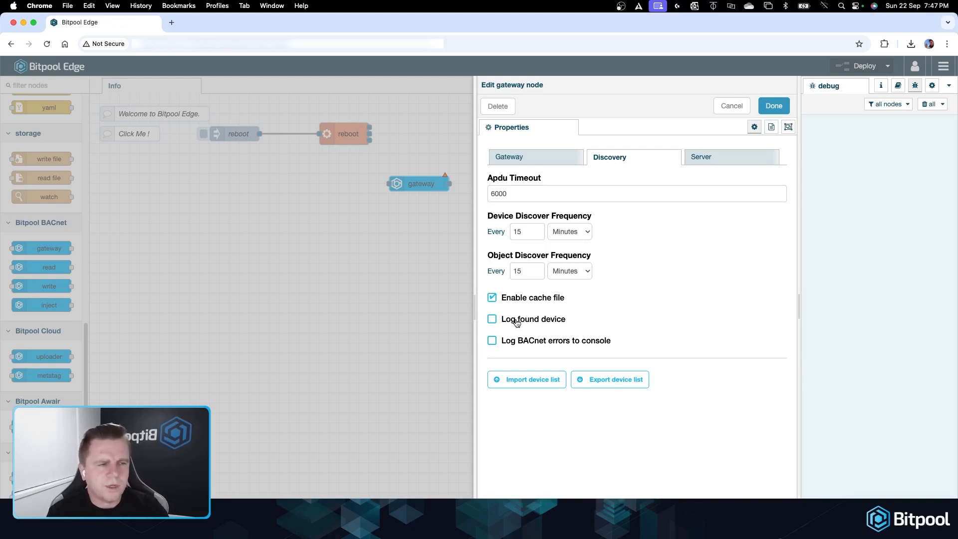
{"action": "left_click", "coordinate": [707, 160]}
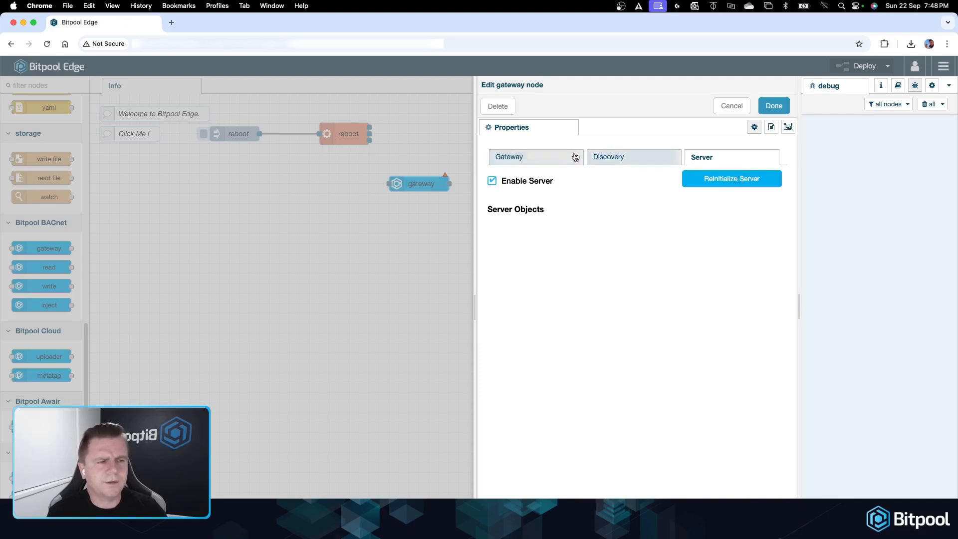
{"action": "left_click", "coordinate": [771, 106]}
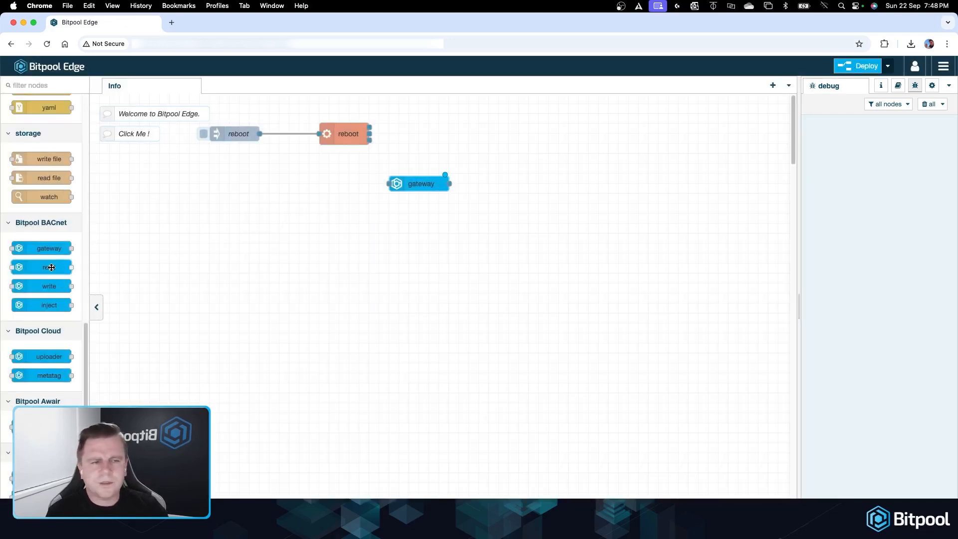
Step: Add a BACnet read node wired into the gateway and two BACnet inject nodes, one before the read node and one below that row
{"action": "mouse_move", "coordinate": [60, 267]}
{"action": "left_mouse_down"}
{"action": "mouse_move", "coordinate": [323, 184]}
{"action": "mouse_move", "coordinate": [390, 184]}
{"action": "left_mouse_up"}
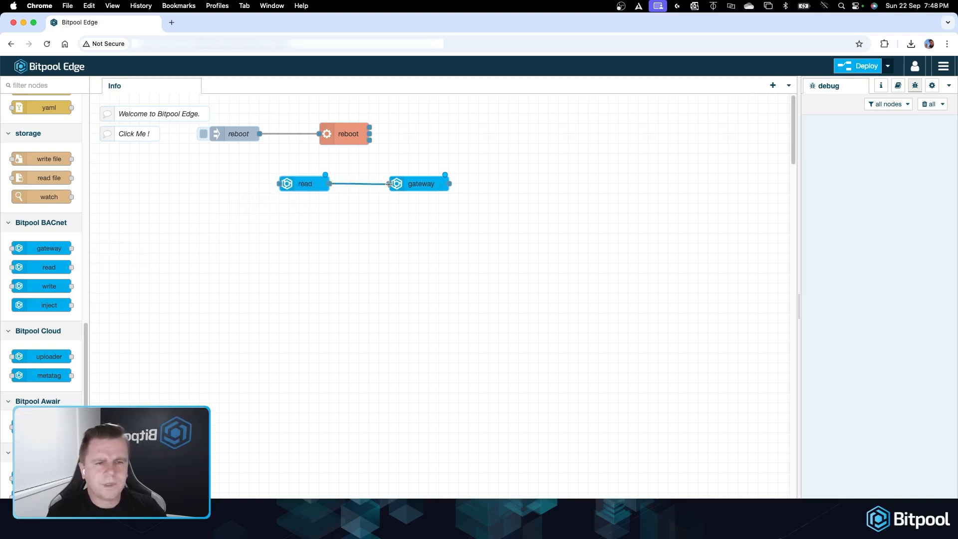
{"action": "left_click_drag", "start_coordinate": [65, 302], "coordinate": [402, 210]}
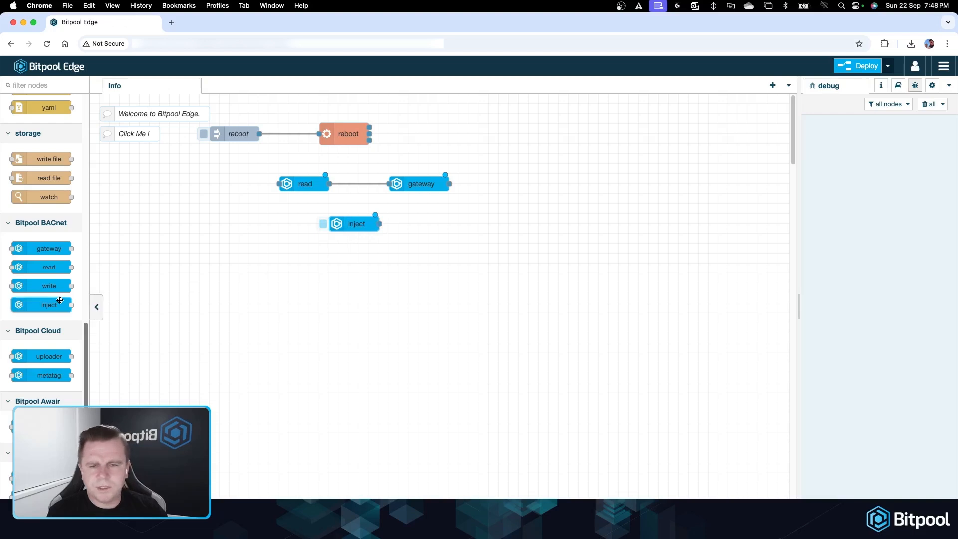
{"action": "left_click_drag", "start_coordinate": [60, 301], "coordinate": [218, 184]}
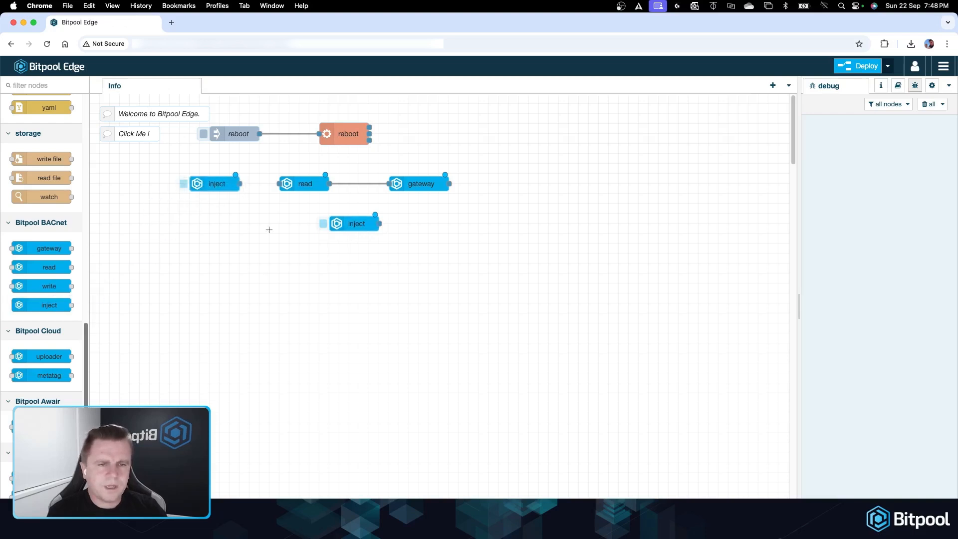
Step: Name the lower inject node "discovery", set its inject type to Discover, save it and wire it into the gateway
{"action": "double_click", "coordinate": [352, 223]}
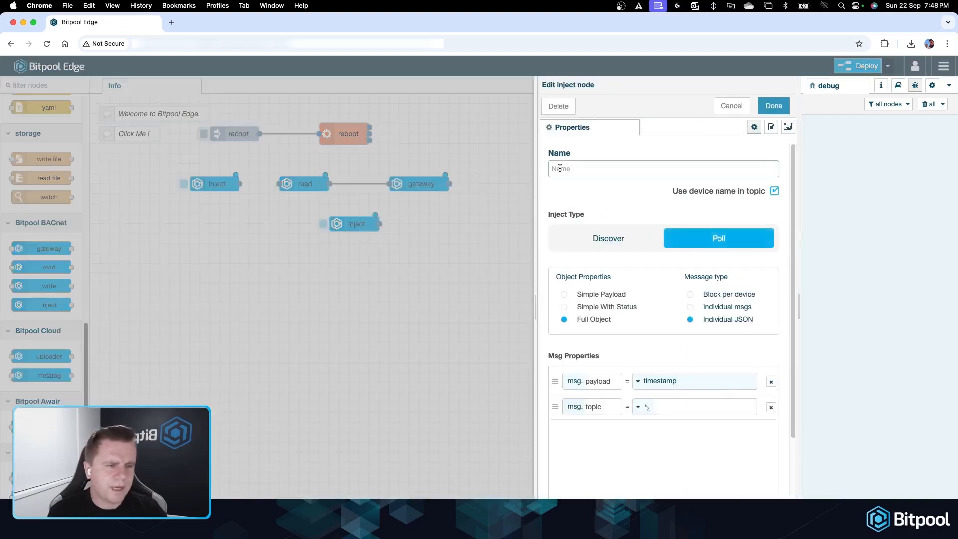
{"action": "left_click", "coordinate": [561, 168]}
{"action": "type", "text": "discover"}
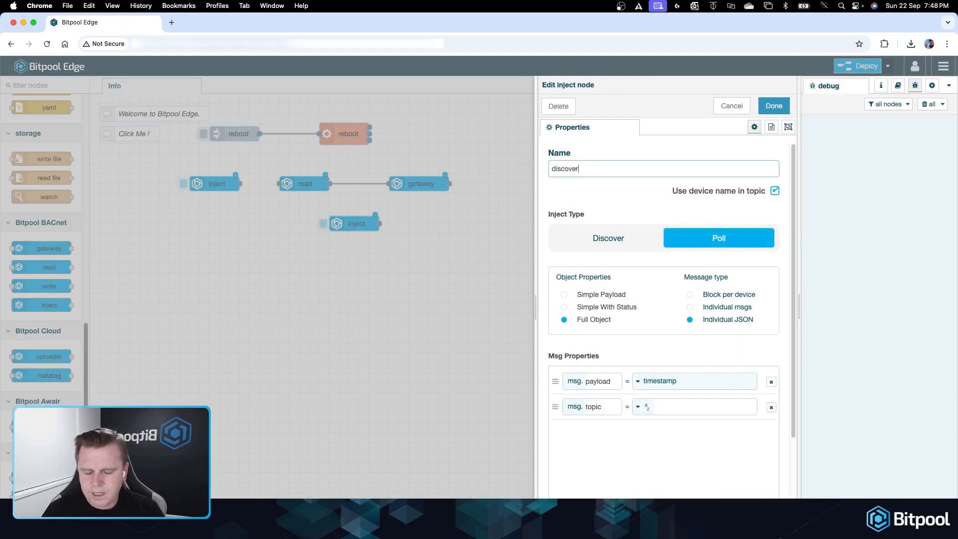
{"action": "type", "text": "y"}
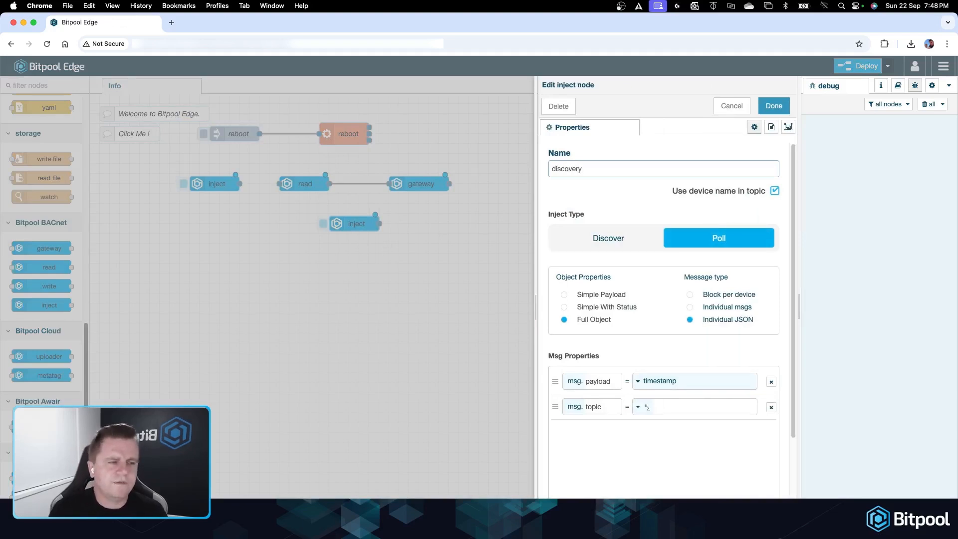
{"action": "left_click", "coordinate": [616, 240]}
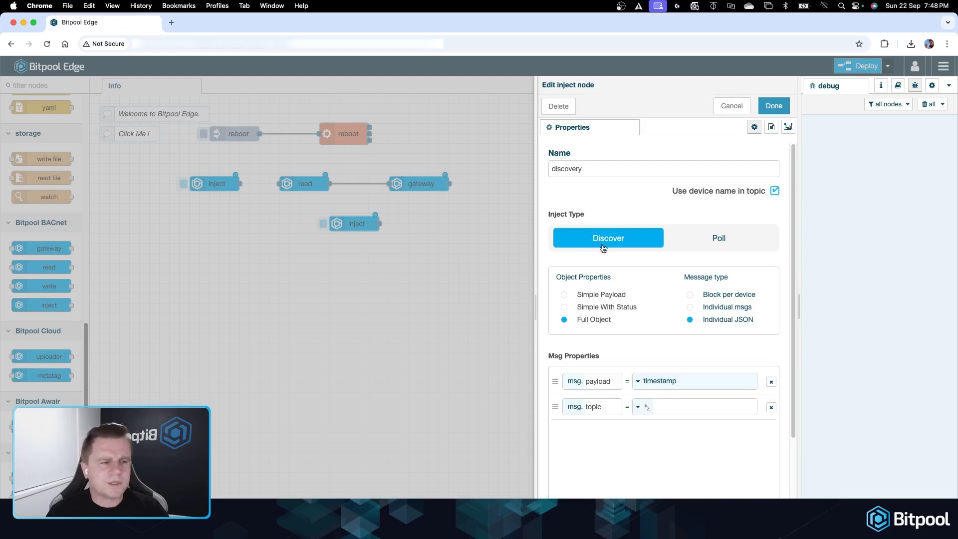
{"action": "left_click", "coordinate": [774, 106]}
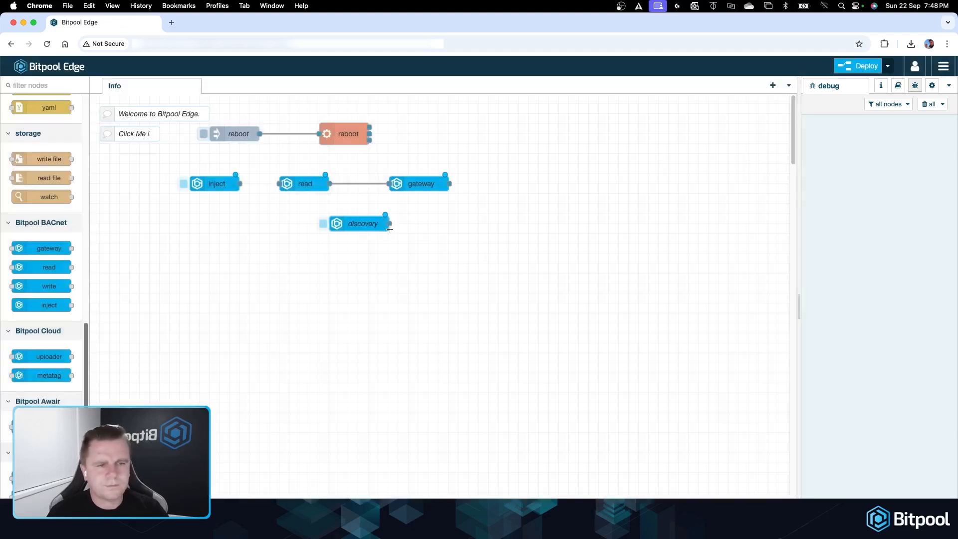
{"action": "left_click_drag", "start_coordinate": [370, 224], "coordinate": [390, 184]}
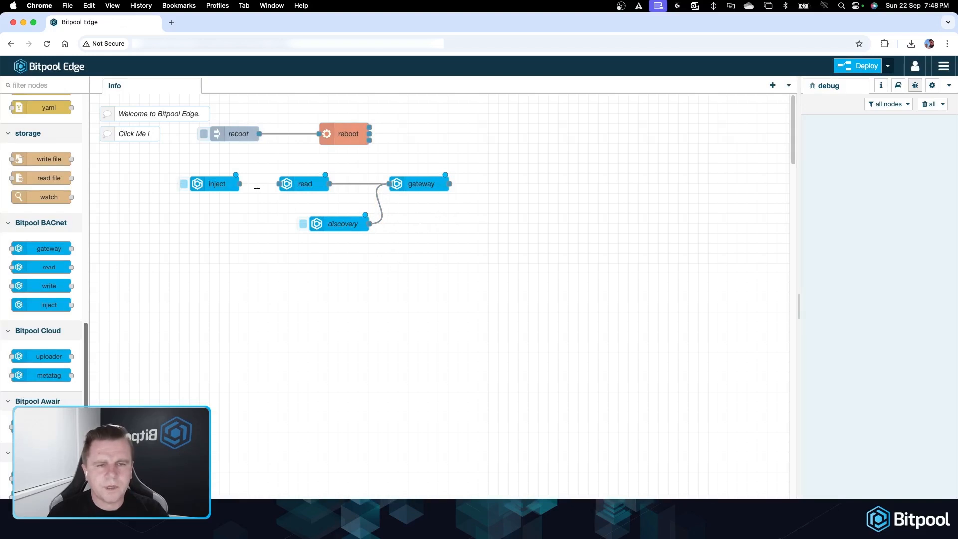
Step: Configure the remaining inject node as "poll" with Simple Payload and Individual msgs, save it and wire it to the read node
{"action": "double_click", "coordinate": [216, 184]}
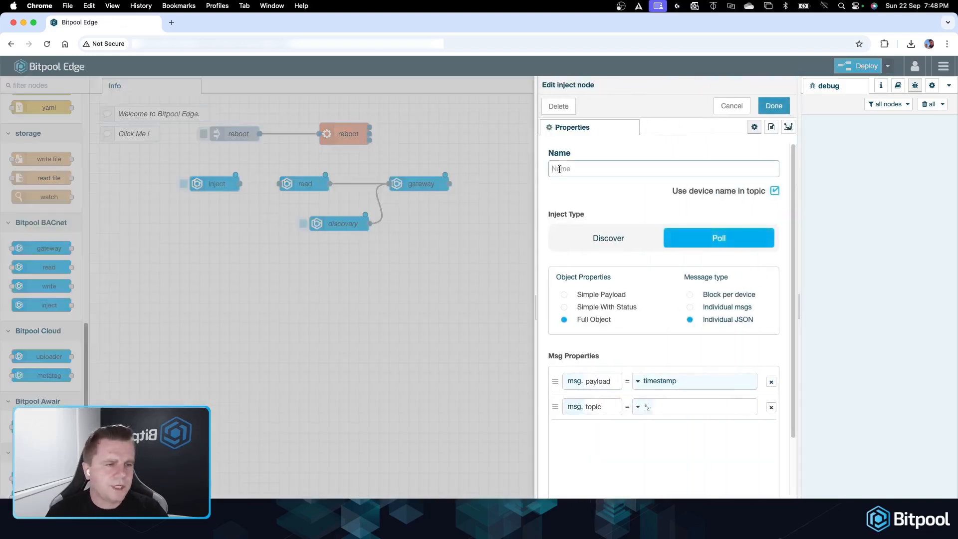
{"action": "type", "text": "poll"}
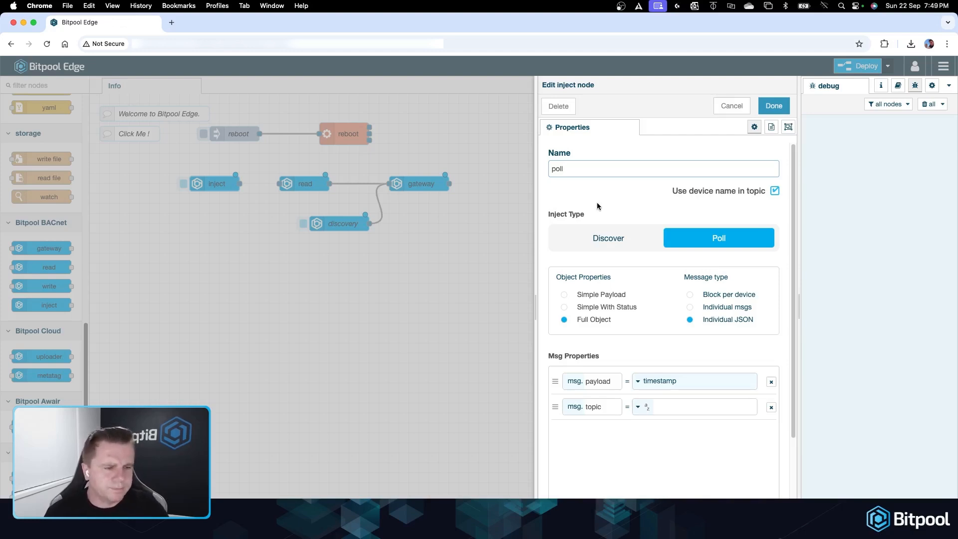
{"action": "left_click", "coordinate": [568, 296]}
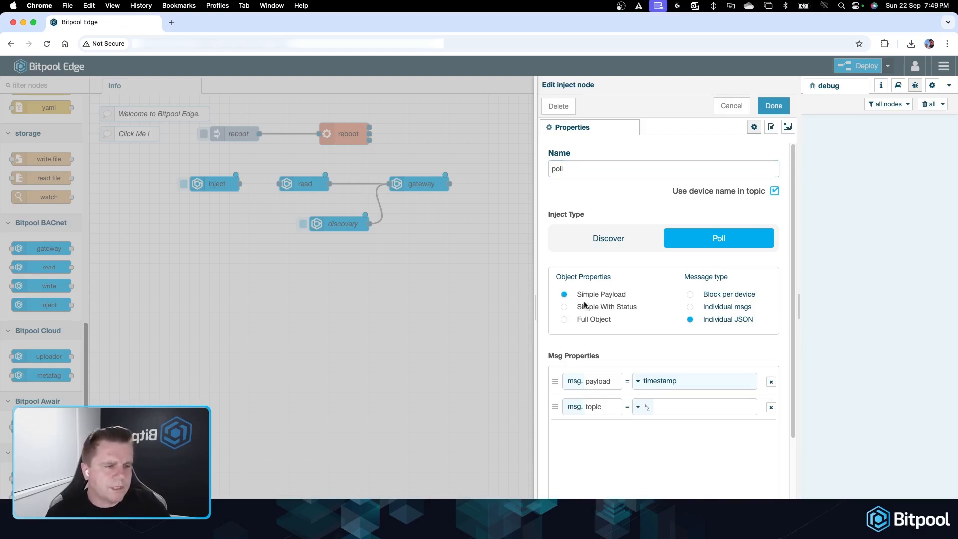
{"action": "left_click", "coordinate": [691, 308]}
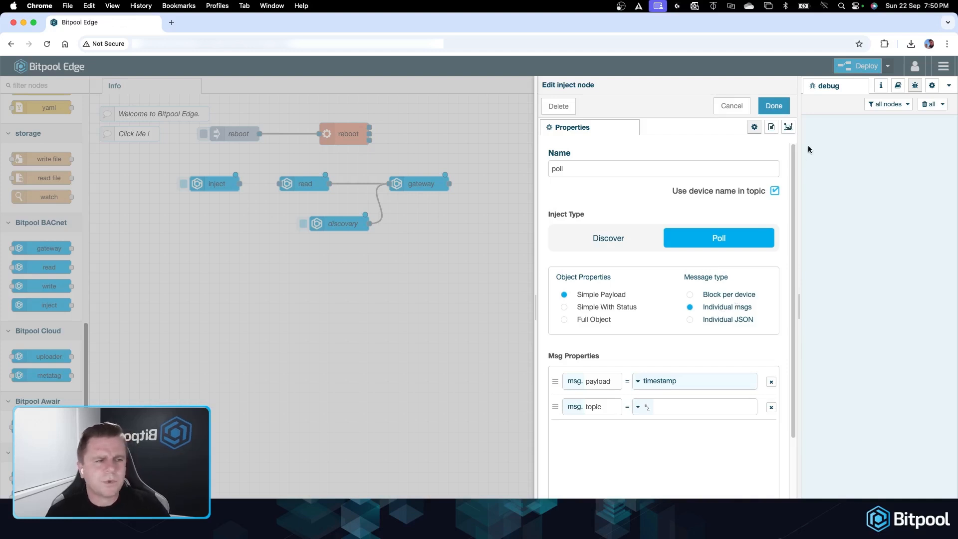
{"action": "left_click", "coordinate": [782, 105]}
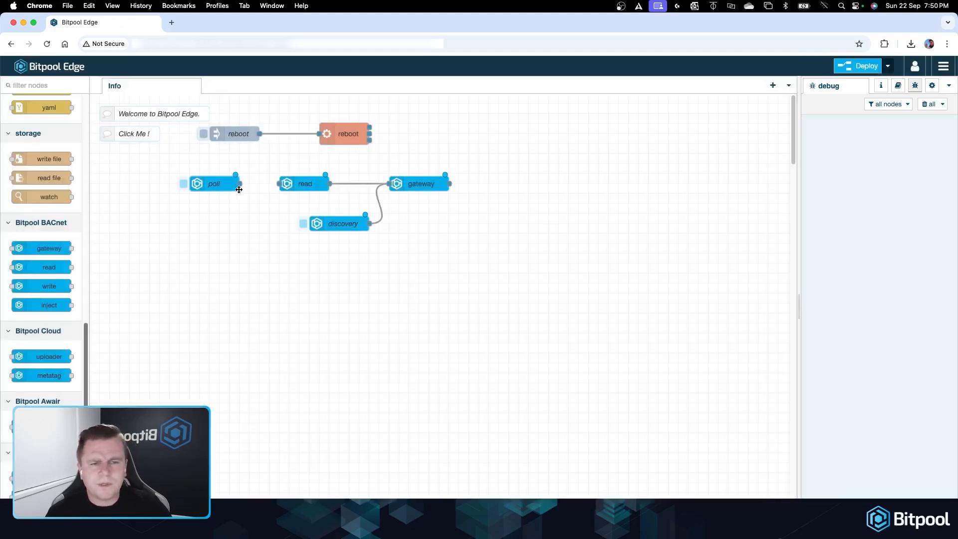
{"action": "left_click_drag", "start_coordinate": [240, 184], "coordinate": [280, 184]}
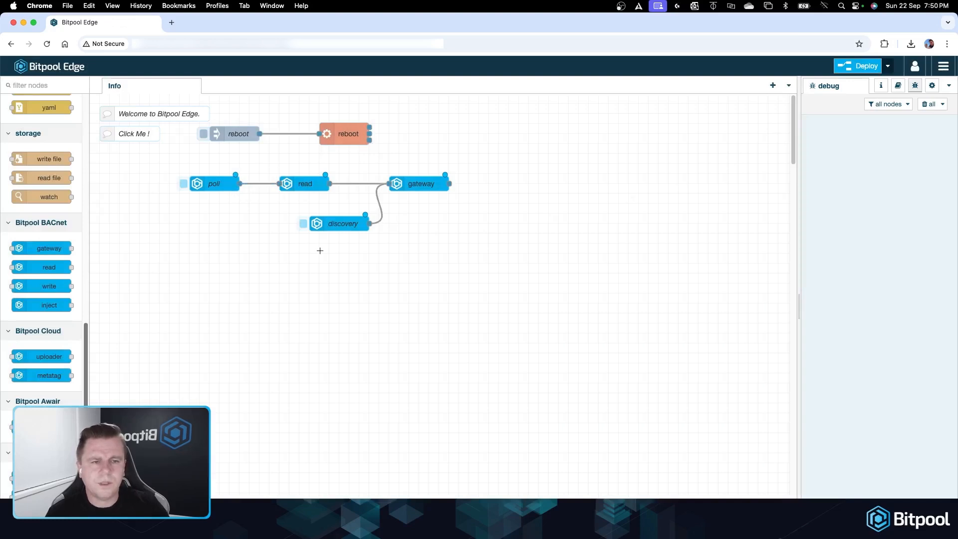
Step: Add a debug node after the gateway and wire the gateway's output into it
{"action": "scroll", "coordinate": [50, 199], "scroll_direction": "up", "scroll_amount": 10}
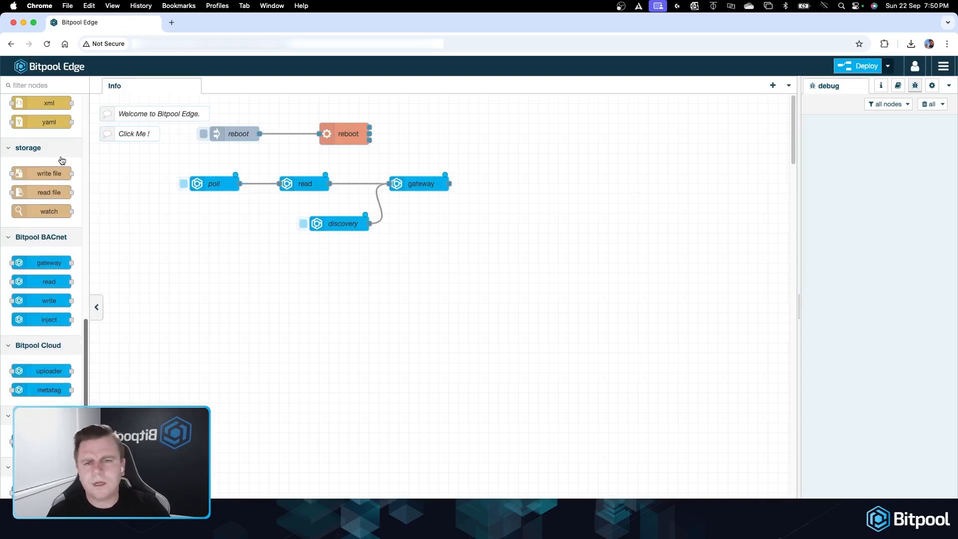
{"action": "left_click_drag", "start_coordinate": [45, 148], "coordinate": [541, 179]}
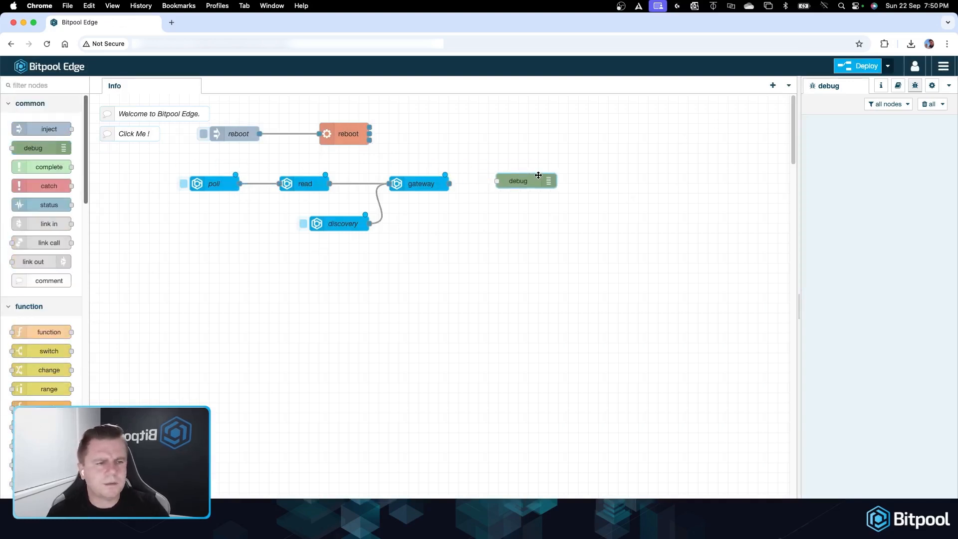
{"action": "left_click_drag", "start_coordinate": [465, 183], "coordinate": [499, 184]}
Step: Deploy the flow and trigger the reboot inject node, reloading the editor page
{"action": "left_click", "coordinate": [846, 73]}
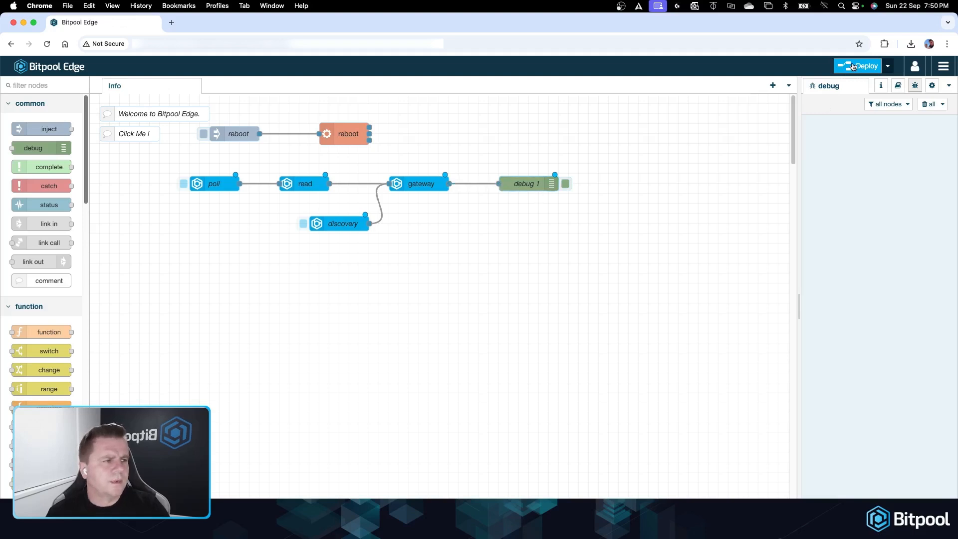
{"action": "left_click", "coordinate": [576, 106]}
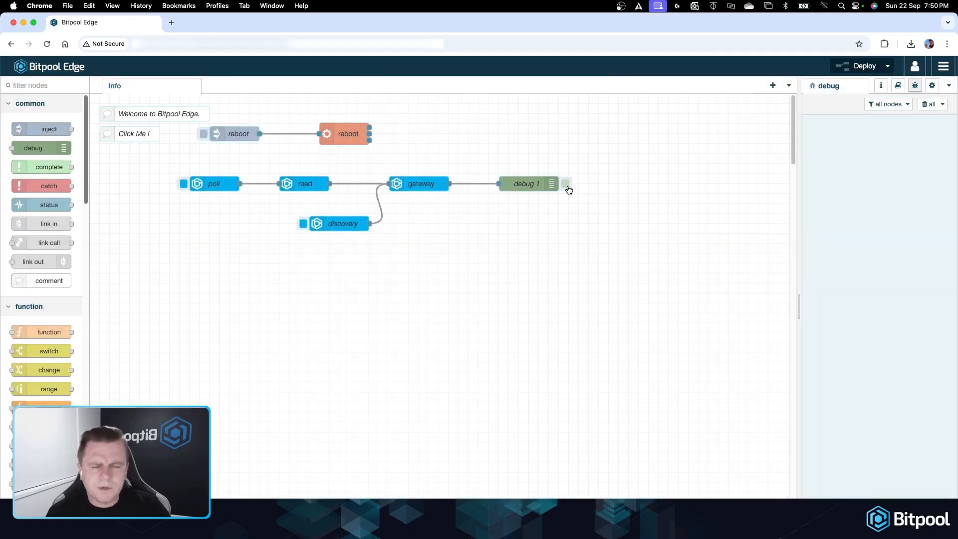
{"action": "left_click", "coordinate": [204, 134]}
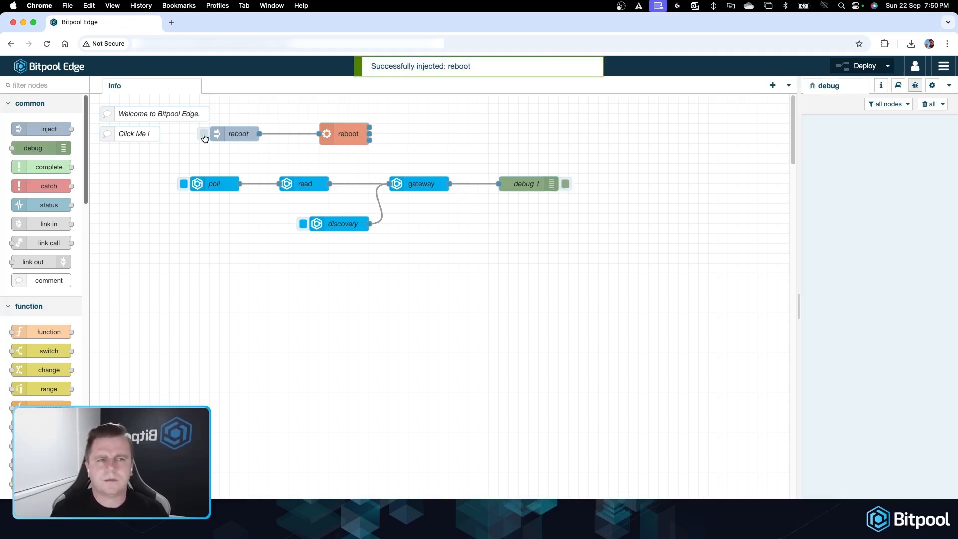
{"action": "left_click", "coordinate": [47, 43]}
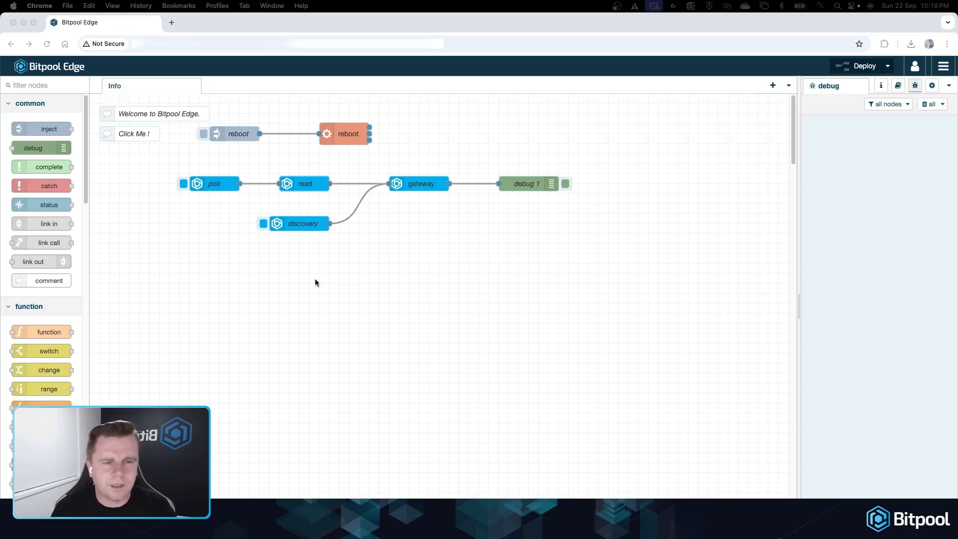
Step: Check the gateway node's discovery settings and close the node
{"action": "double_click", "coordinate": [417, 184]}
{"action": "left_click", "coordinate": [621, 157]}
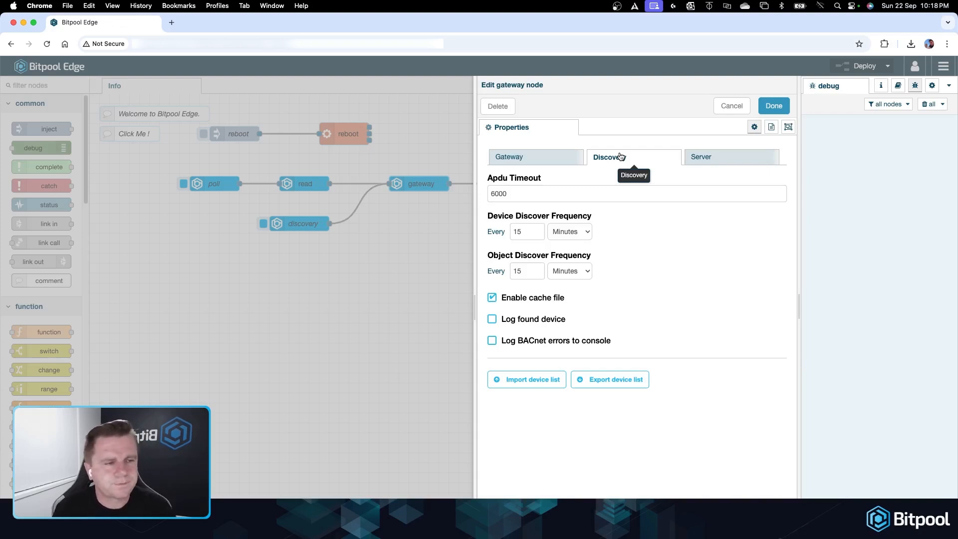
{"action": "left_click", "coordinate": [769, 112]}
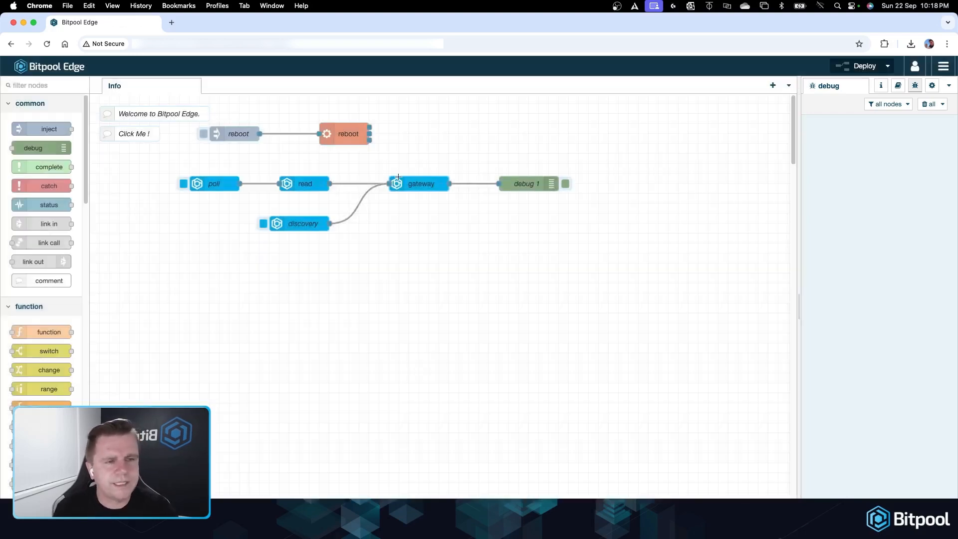
Step: Open the read node, expand the points of device NAE55-23 623 in the device list and widen the editor
{"action": "double_click", "coordinate": [306, 186]}
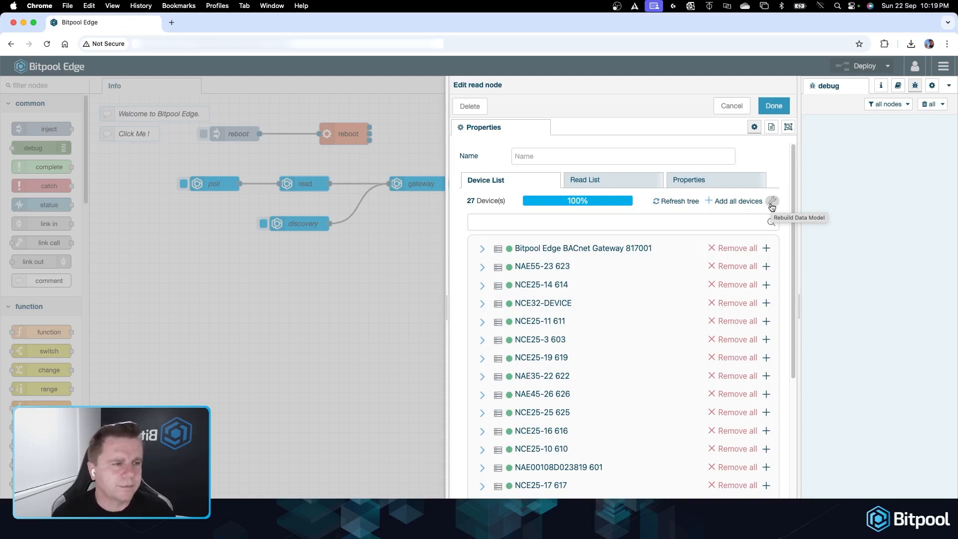
{"action": "left_click", "coordinate": [482, 267]}
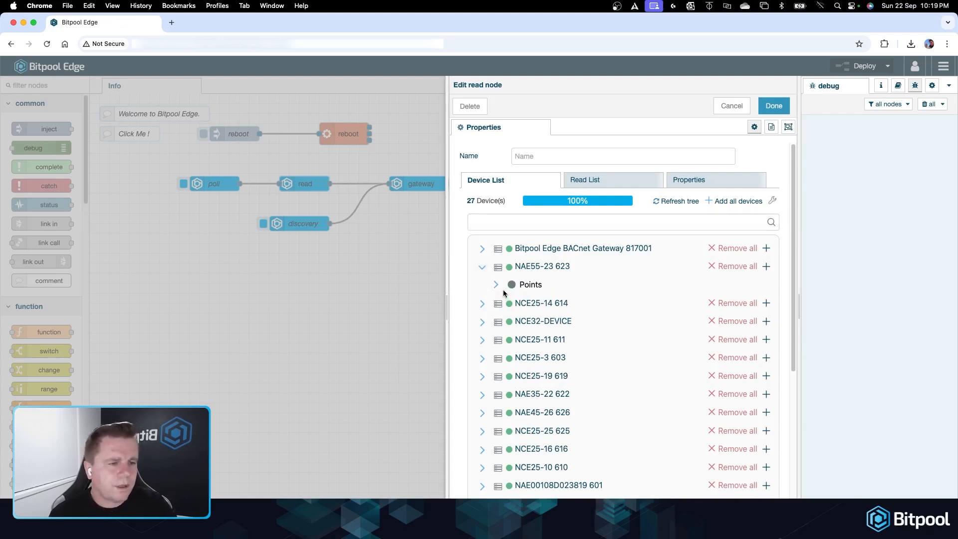
{"action": "left_click", "coordinate": [496, 285]}
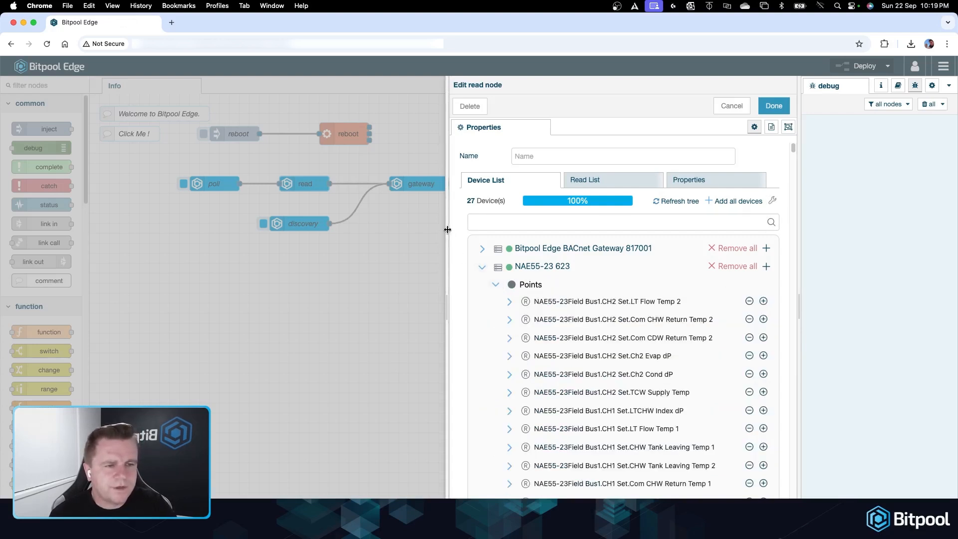
{"action": "left_click_drag", "start_coordinate": [448, 230], "coordinate": [393, 230]}
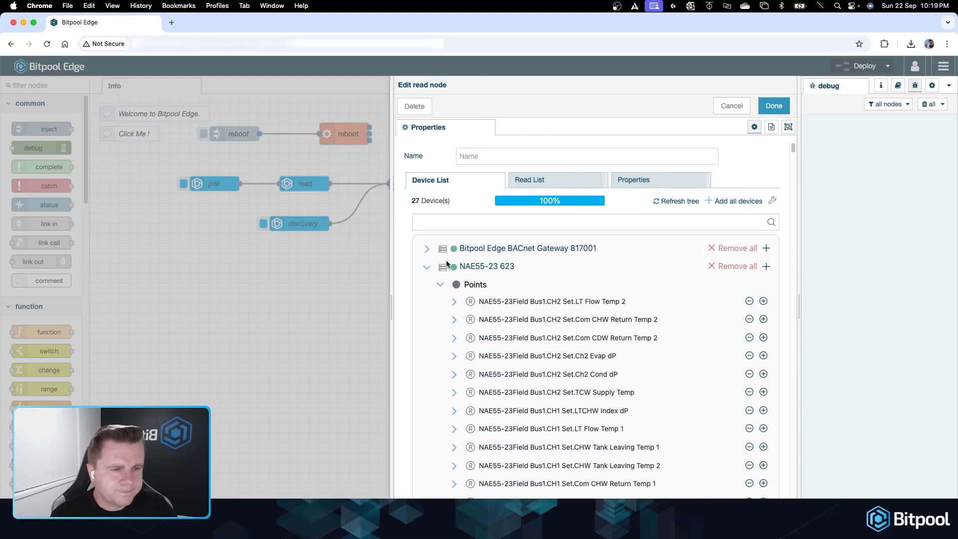
Step: Set the display name of device NAE55-23 623 to "NAE55-23 623 DEMO"
{"action": "right_click", "coordinate": [469, 267]}
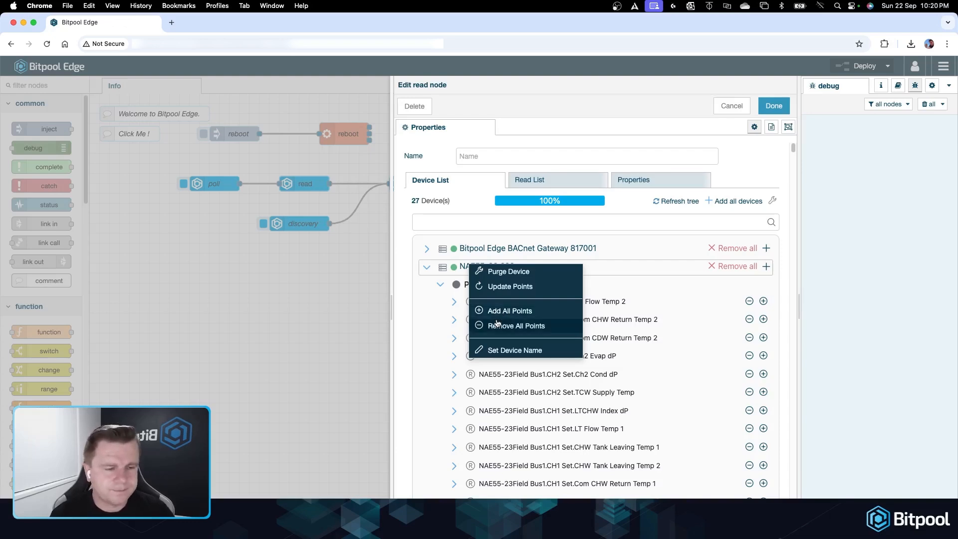
{"action": "left_click", "coordinate": [506, 351]}
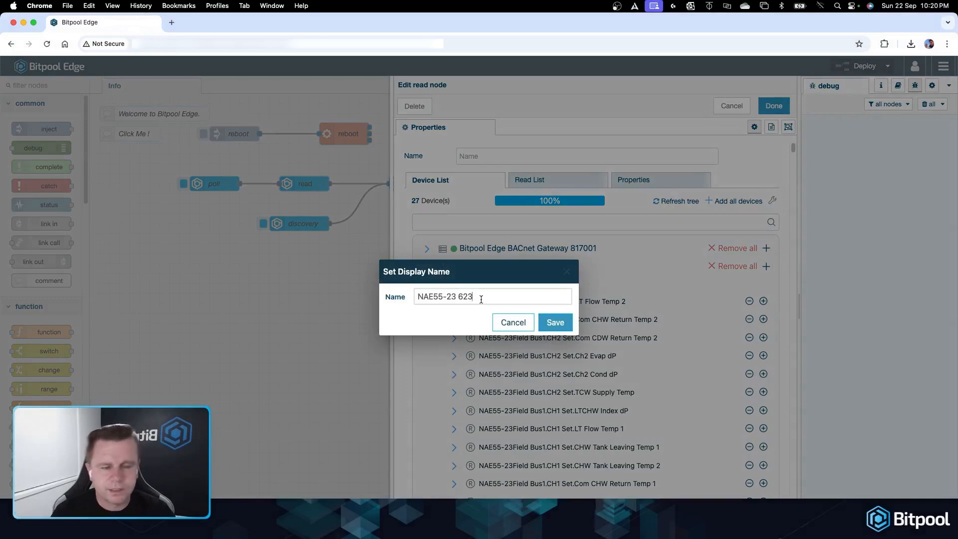
{"action": "type", "text": "DEMO"}
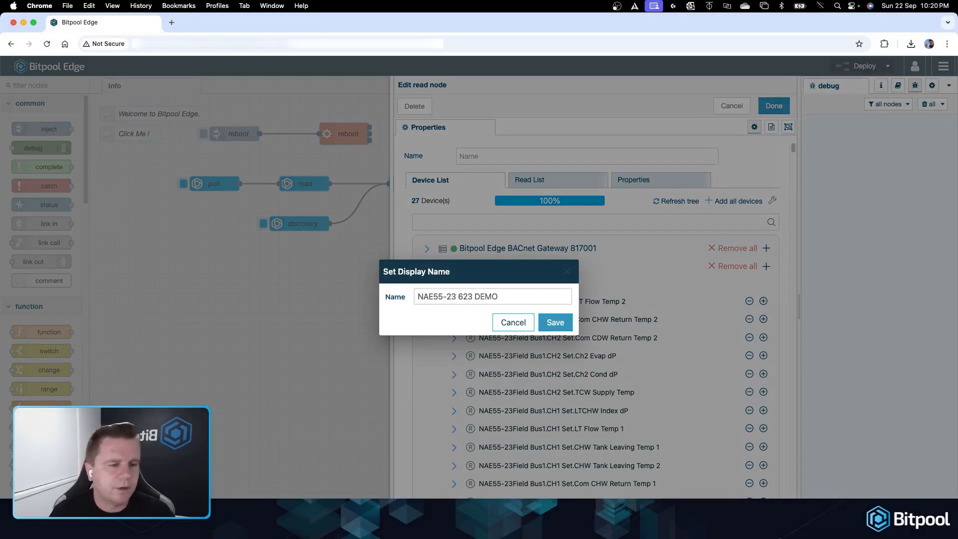
{"action": "left_click", "coordinate": [543, 323]}
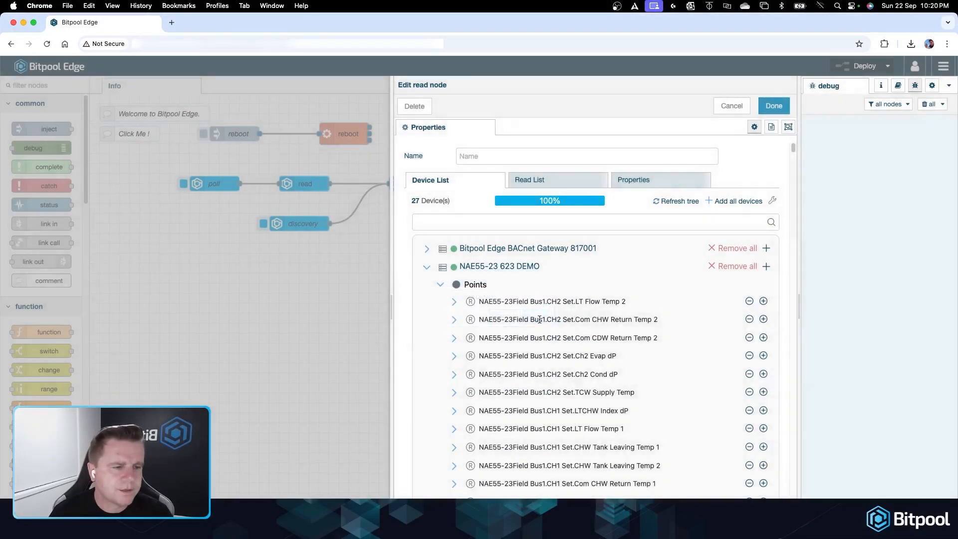
Step: Open the name setting of the device's CH2 Set.LT Flow Temp 2 point and save it without editing the name
{"action": "right_click", "coordinate": [502, 300]}
{"action": "left_click", "coordinate": [545, 306]}
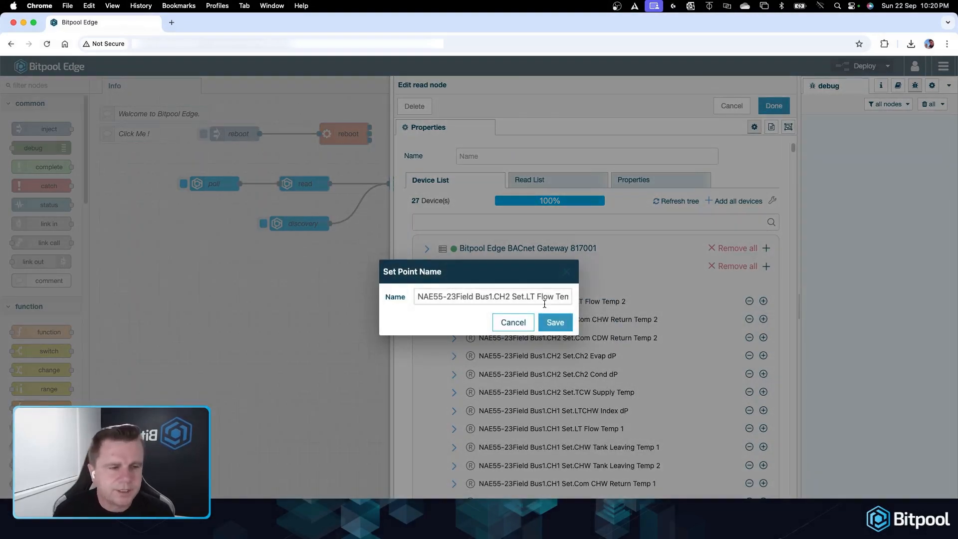
{"action": "left_click", "coordinate": [563, 323]}
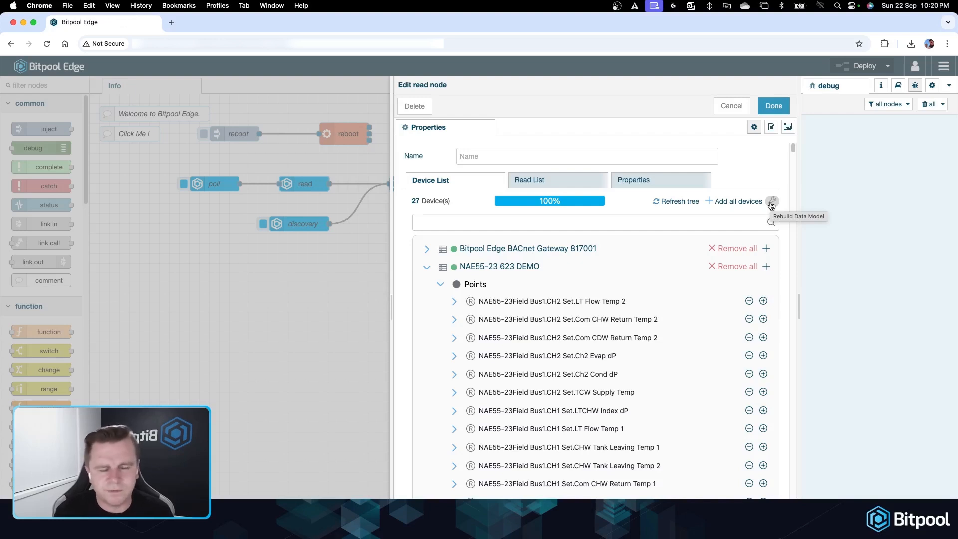
Step: Add all points of NAE55-23 623 DEMO to the read list and expand the device's points there
{"action": "left_click", "coordinate": [442, 287]}
{"action": "left_click", "coordinate": [428, 269]}
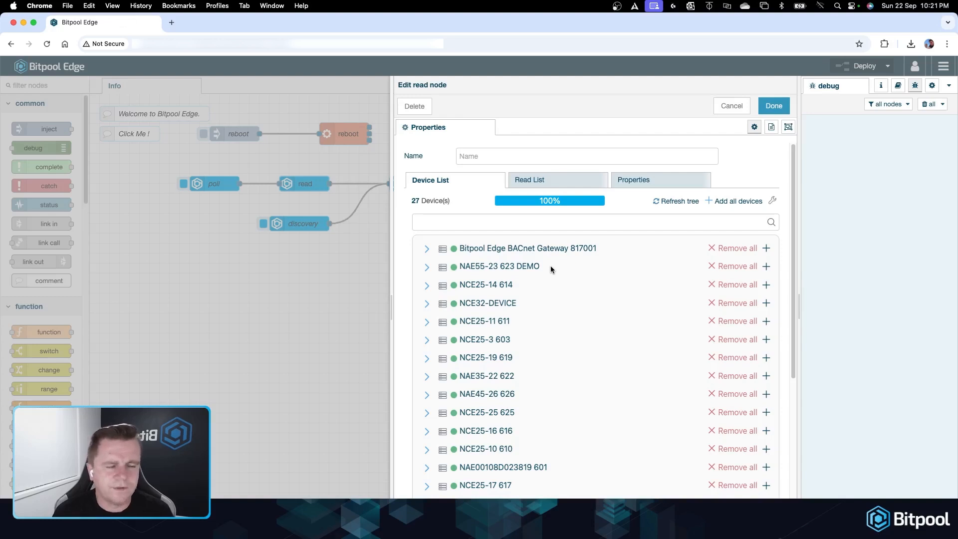
{"action": "left_click", "coordinate": [766, 266]}
{"action": "left_click", "coordinate": [537, 183]}
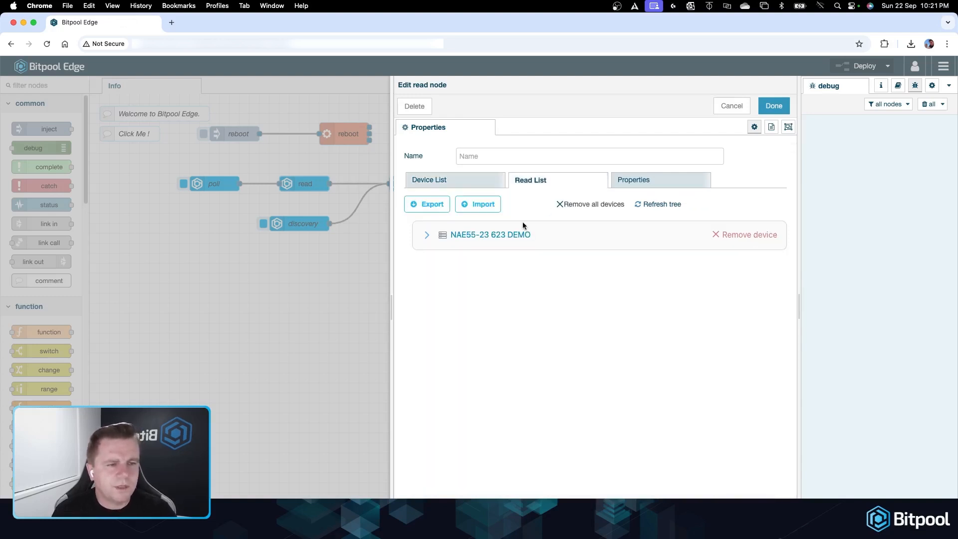
{"action": "left_click", "coordinate": [427, 235]}
{"action": "left_click", "coordinate": [437, 253]}
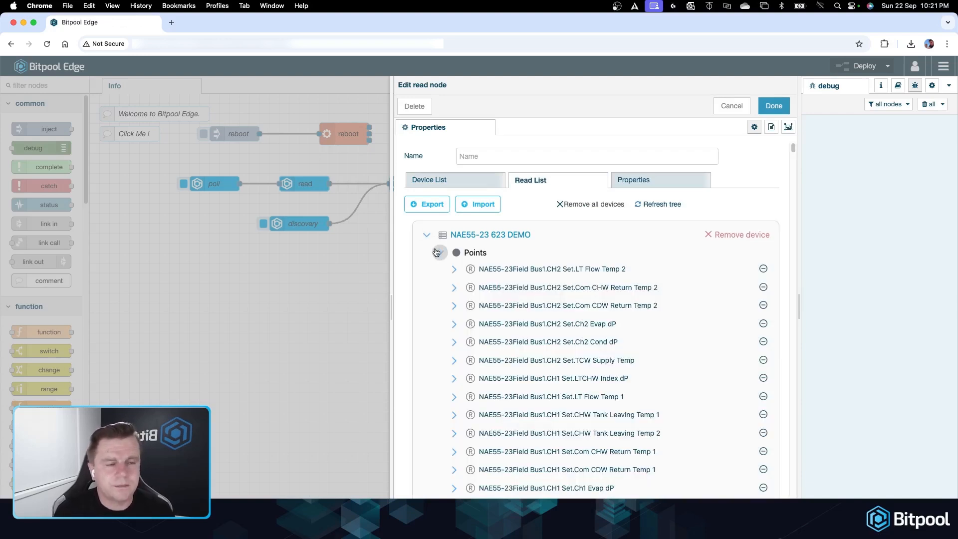
Step: Export the read list as bacnet-read-list.json and show the downloaded file in its folder
{"action": "left_click", "coordinate": [432, 207]}
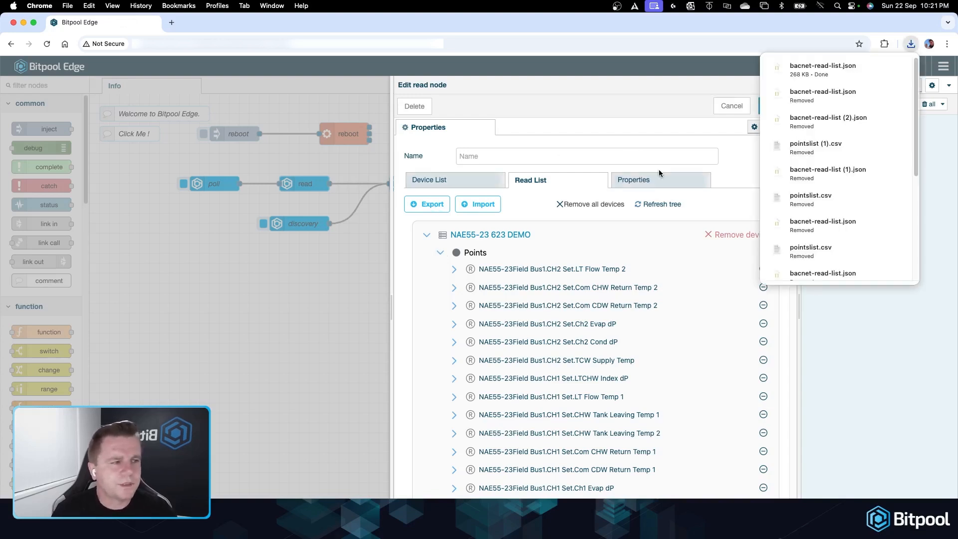
{"action": "left_click", "coordinate": [879, 67]}
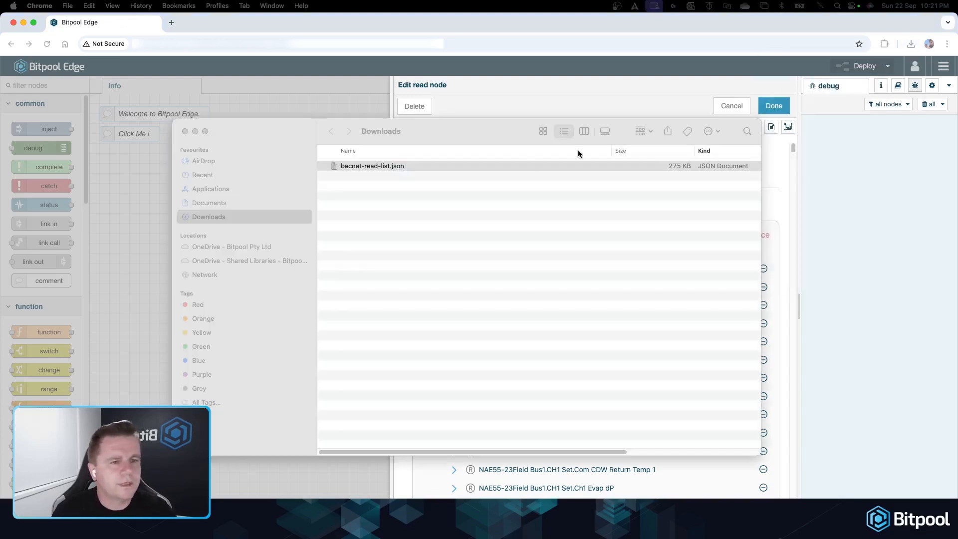
Step: Open the downloaded bacnet-read-list.json in Visual Studio Code and format the whole document as readable JSON
{"action": "right_click", "coordinate": [378, 164]}
{"action": "mouse_move", "coordinate": [456, 182]}
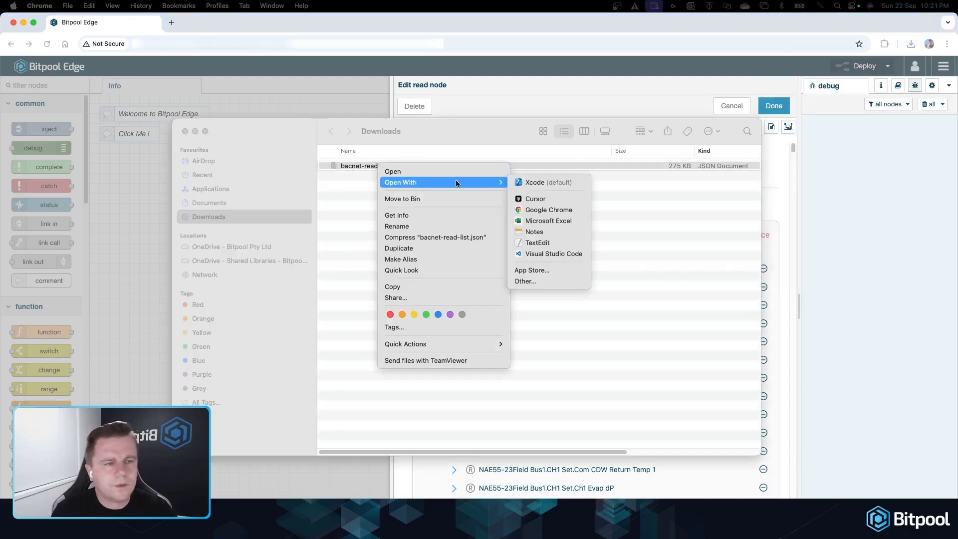
{"action": "left_click", "coordinate": [541, 254]}
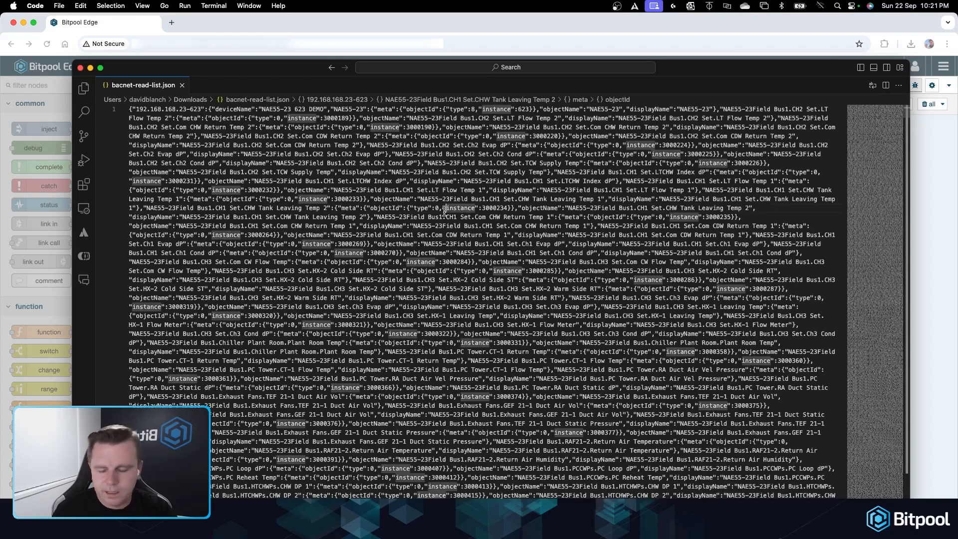
{"action": "key", "text": "super+a"}
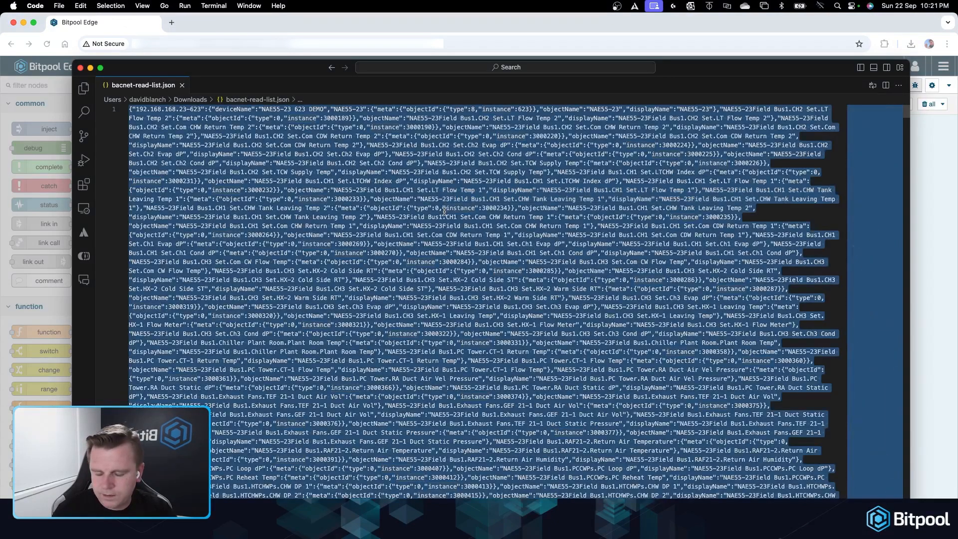
{"action": "key", "text": "shift+alt+f"}
{"action": "scroll", "coordinate": [386, 175], "scroll_direction": "up", "scroll_amount": 5}
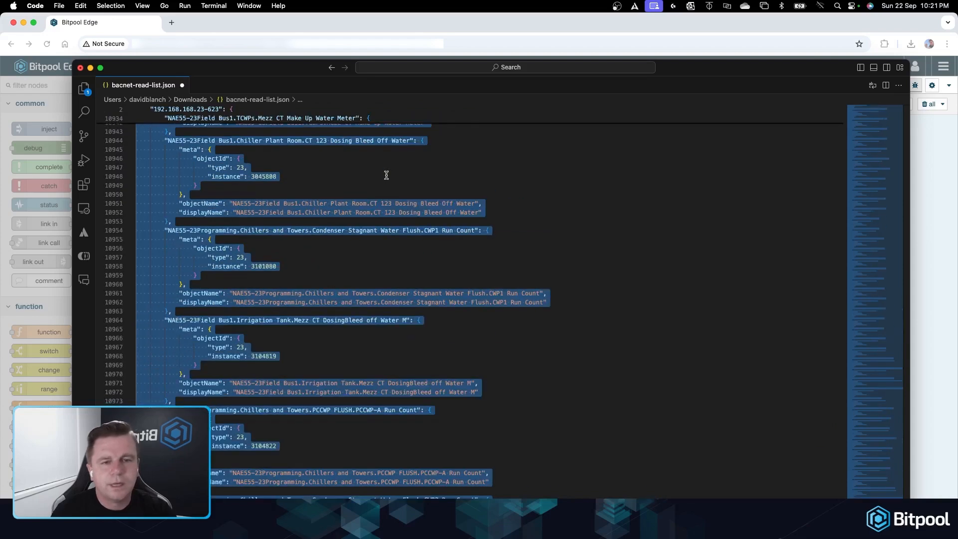
{"action": "scroll", "coordinate": [386, 174], "scroll_direction": "up", "scroll_amount": 7}
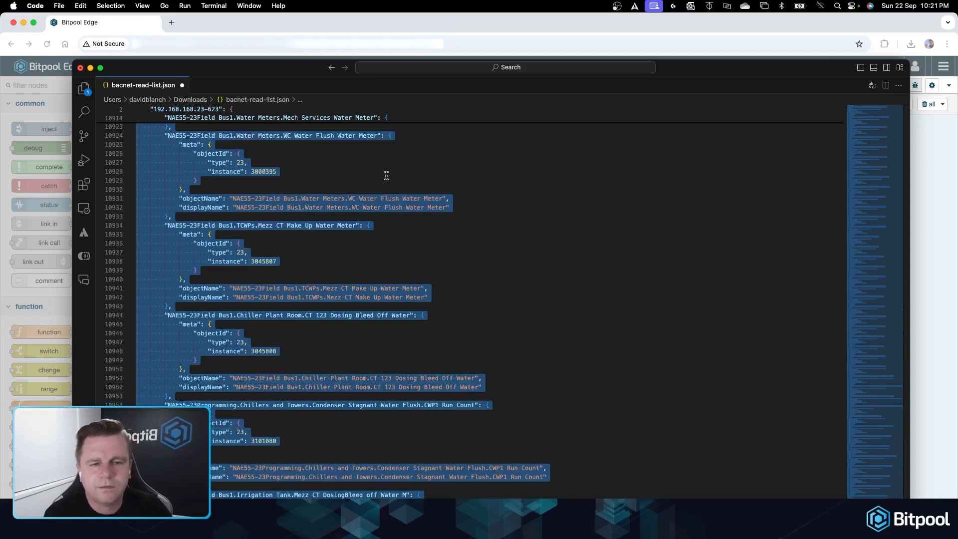
Step: Highlight the displayName value of the WC Water Flush Water Meter point, and close the file and its folder window
{"action": "left_click", "coordinate": [384, 216]}
{"action": "left_click_drag", "start_coordinate": [235, 233], "coordinate": [441, 227]}
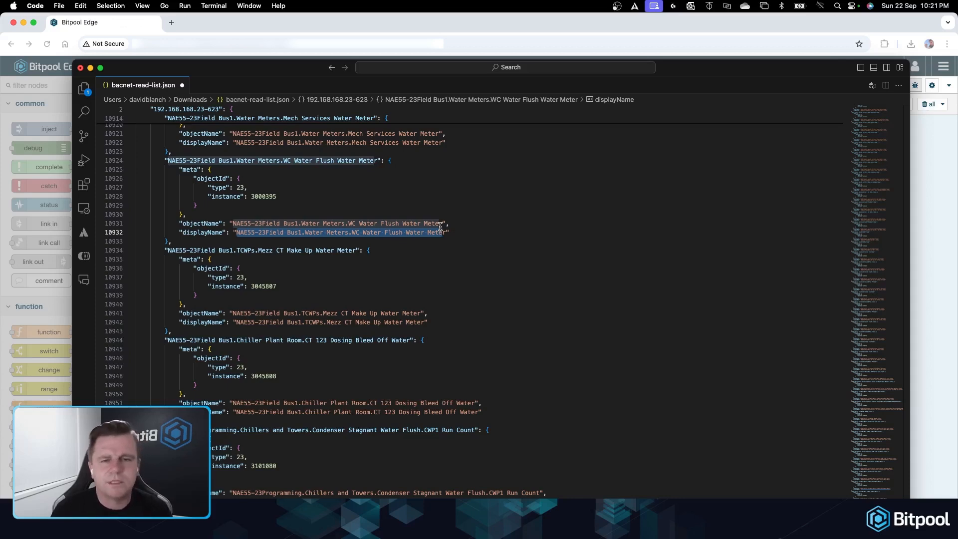
{"action": "left_click", "coordinate": [83, 68]}
{"action": "left_click", "coordinate": [471, 342]}
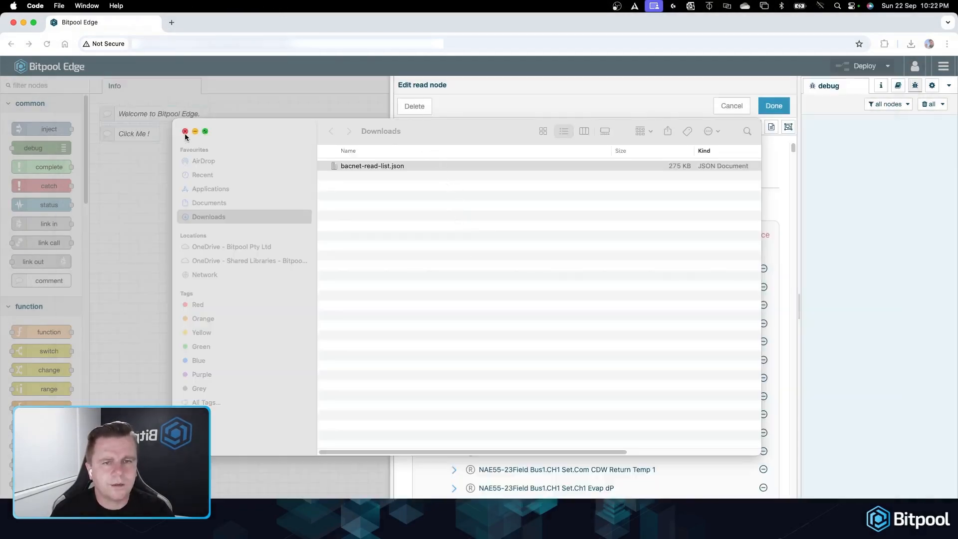
{"action": "left_click", "coordinate": [185, 131]}
{"action": "left_click", "coordinate": [487, 206]}
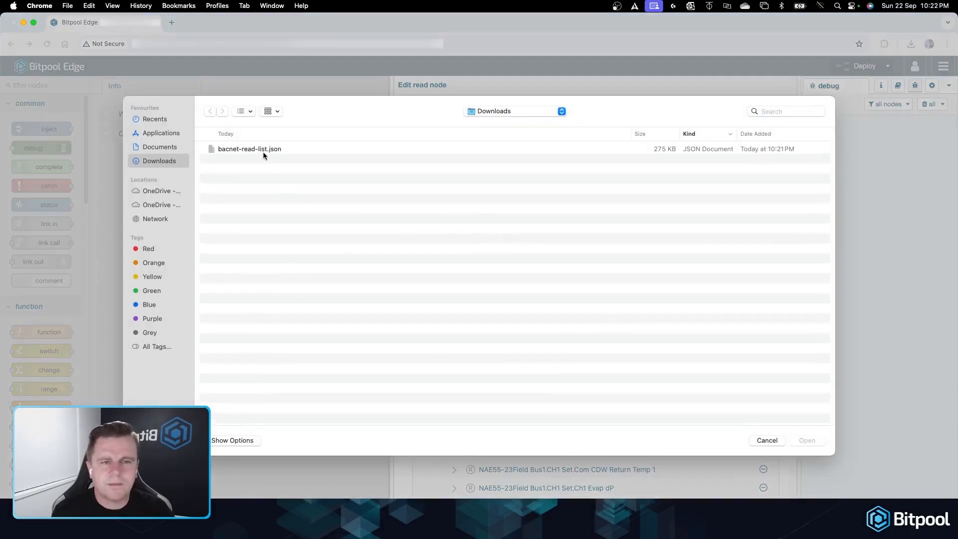
{"action": "left_click", "coordinate": [264, 152]}
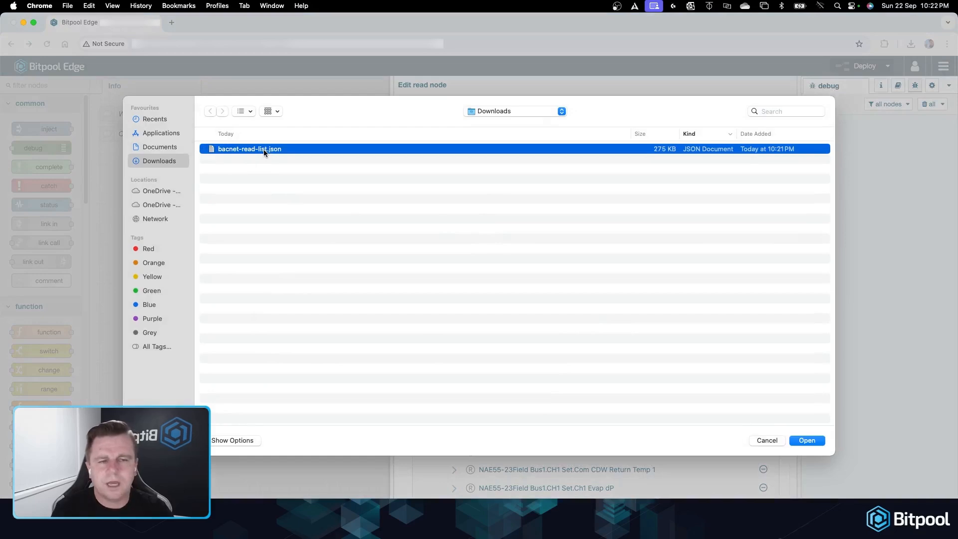
{"action": "left_click", "coordinate": [759, 441]}
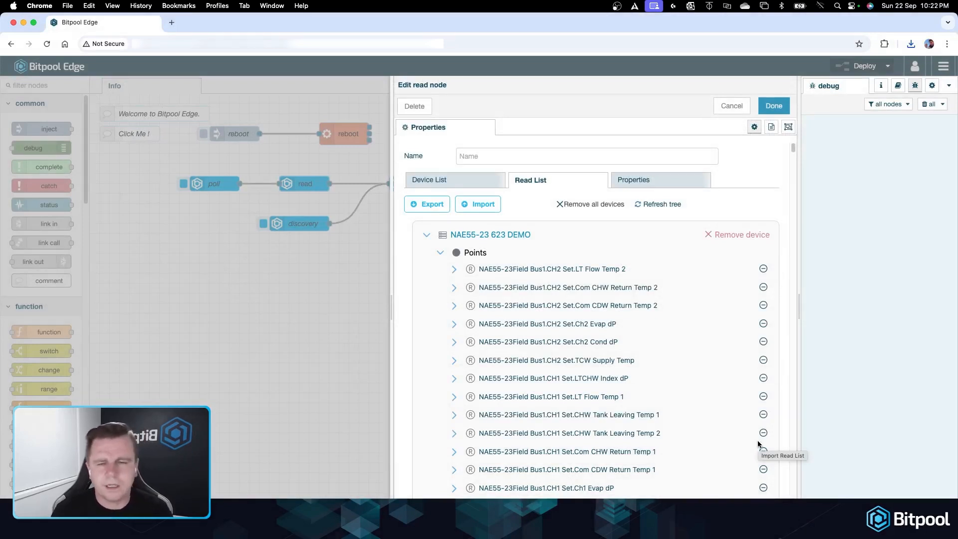
Step: Collapse the device's points in the read list, export the point list as pointslist.csv and show the file in its folder
{"action": "left_click", "coordinate": [441, 253]}
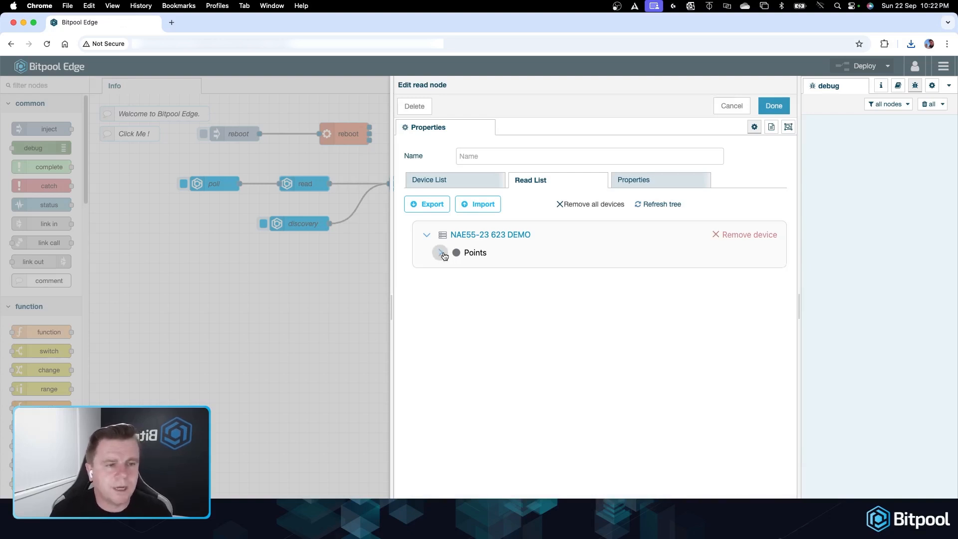
{"action": "left_click", "coordinate": [631, 185]}
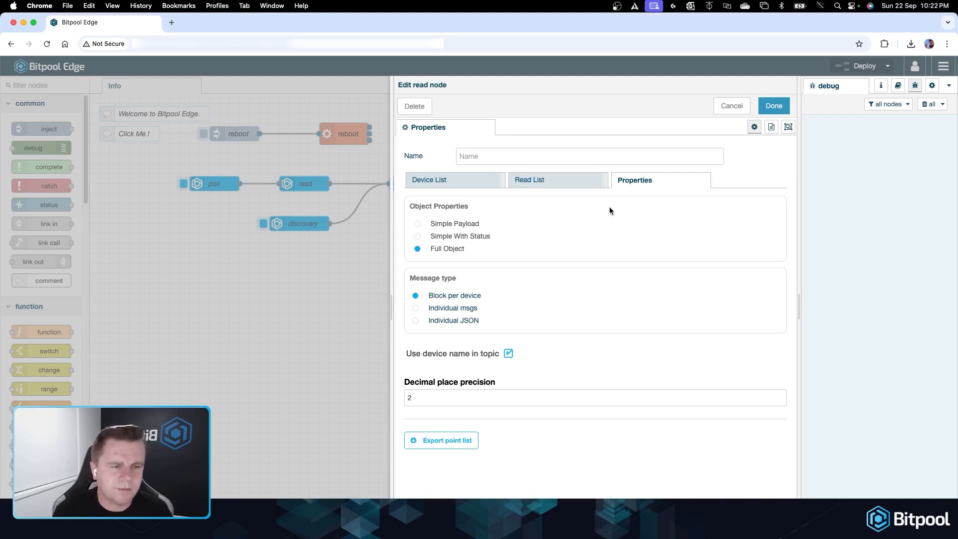
{"action": "left_click", "coordinate": [466, 443]}
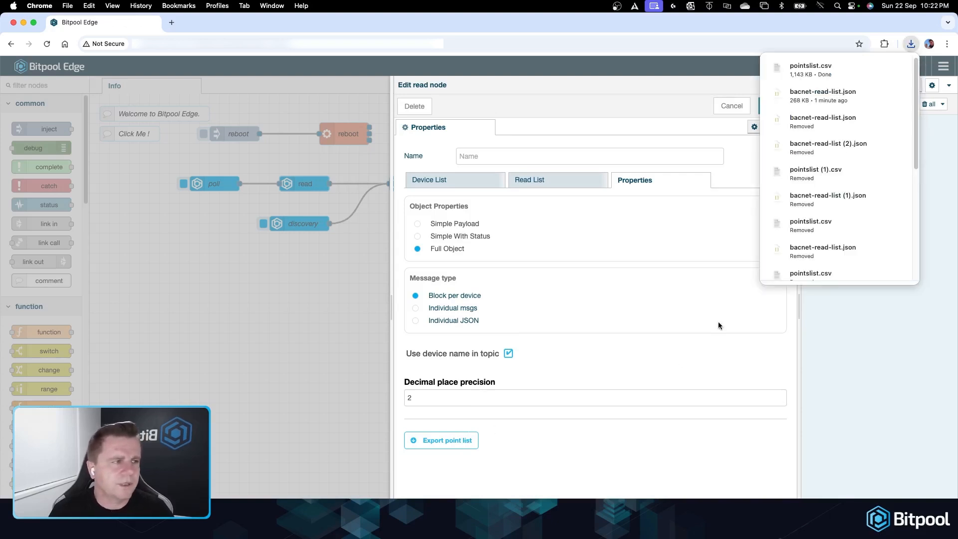
{"action": "left_click", "coordinate": [877, 67]}
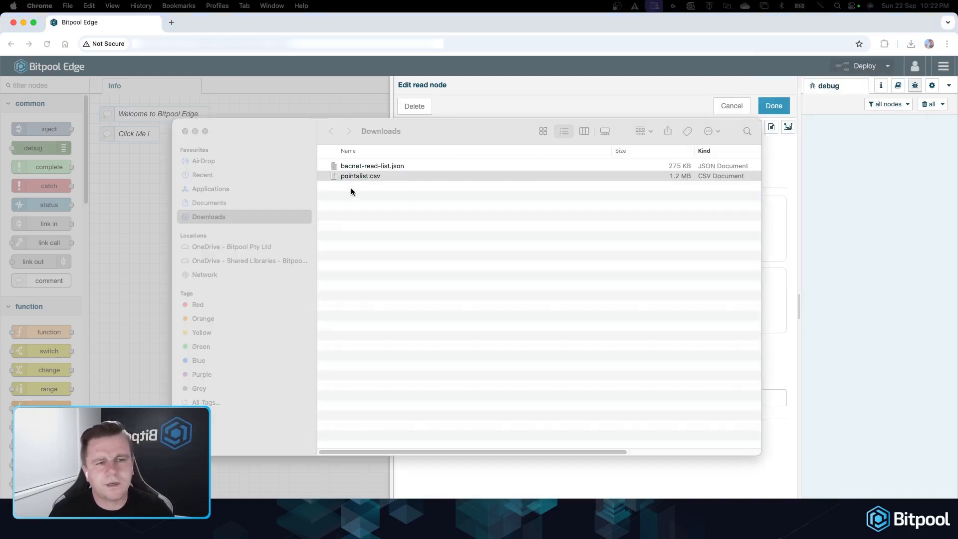
Step: Open the exported pointslist.csv in Microsoft Excel
{"action": "right_click", "coordinate": [355, 176]}
{"action": "mouse_move", "coordinate": [391, 195]}
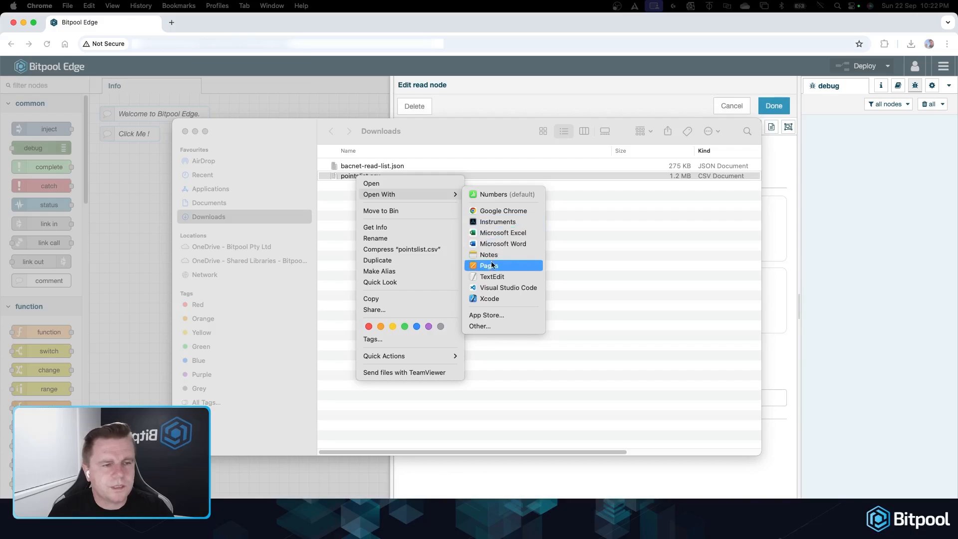
{"action": "left_click", "coordinate": [489, 234]}
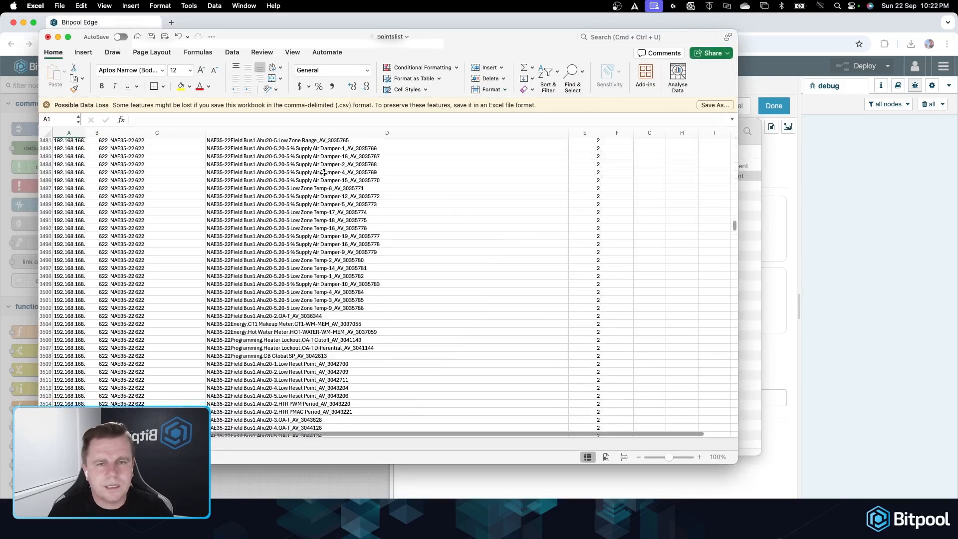
Step: Examine the exported list from its header row down, checking the deviceName, pointName and objectType columns for device NAE55-23 623
{"action": "scroll", "coordinate": [324, 172], "scroll_direction": "up", "scroll_amount": 20}
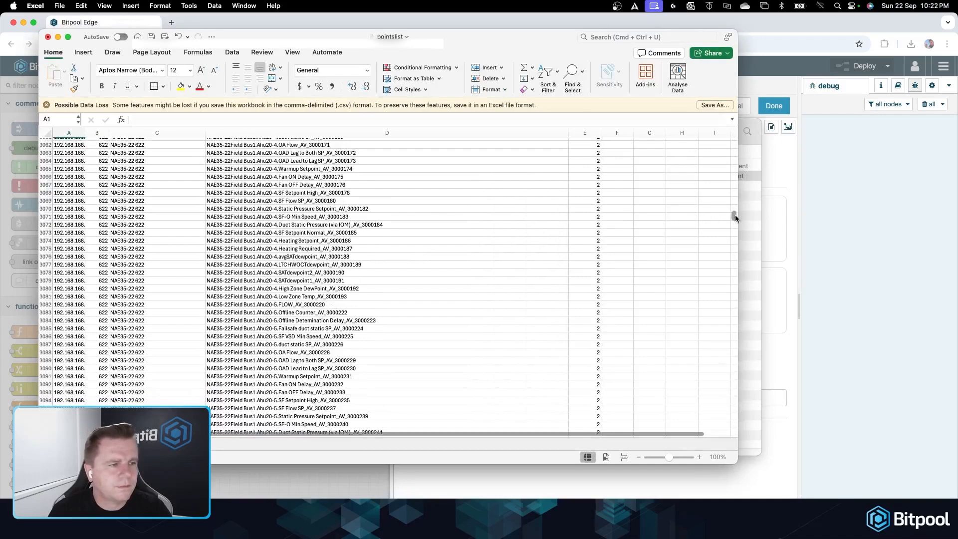
{"action": "left_click_drag", "start_coordinate": [735, 215], "coordinate": [731, 128]}
{"action": "left_click", "coordinate": [256, 148]}
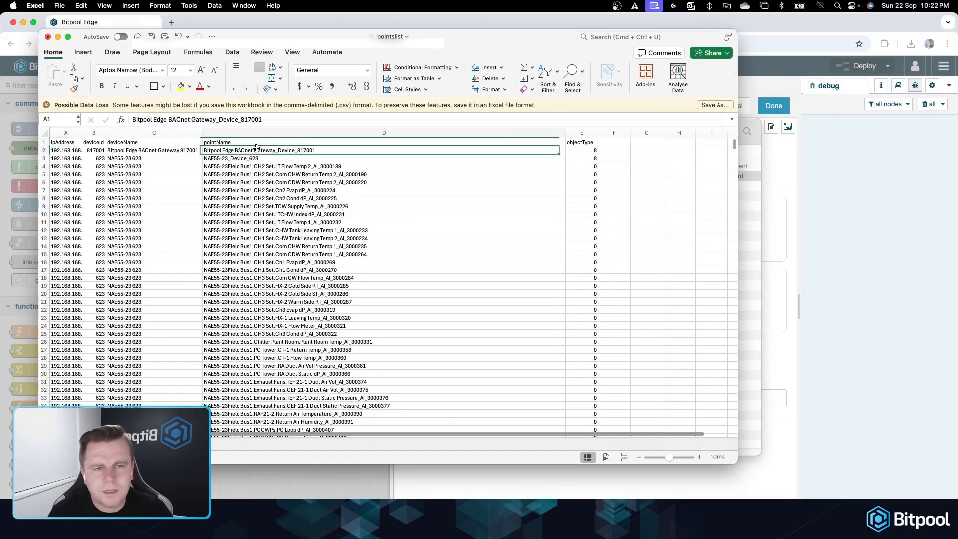
{"action": "left_click", "coordinate": [233, 159]}
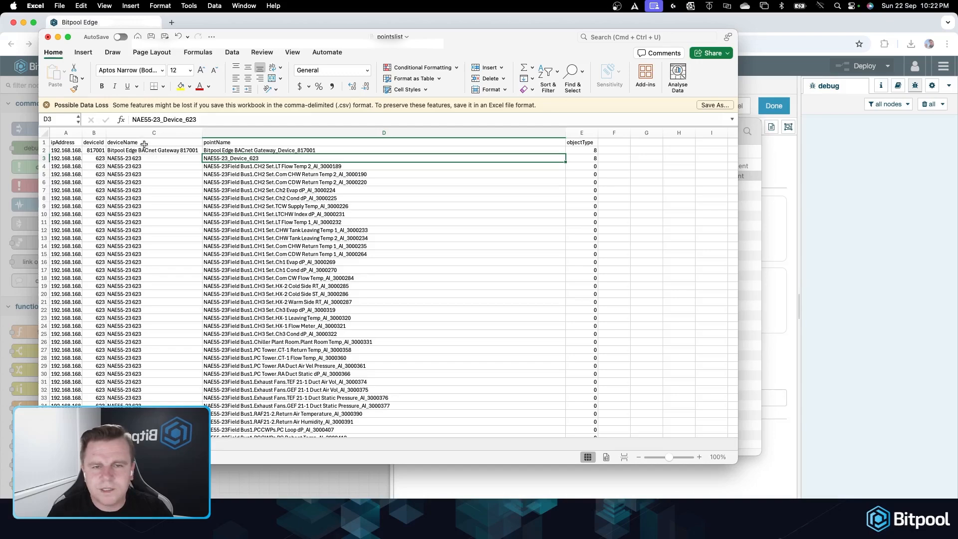
{"action": "left_click_drag", "start_coordinate": [144, 145], "coordinate": [152, 252]}
{"action": "left_click", "coordinate": [235, 175]}
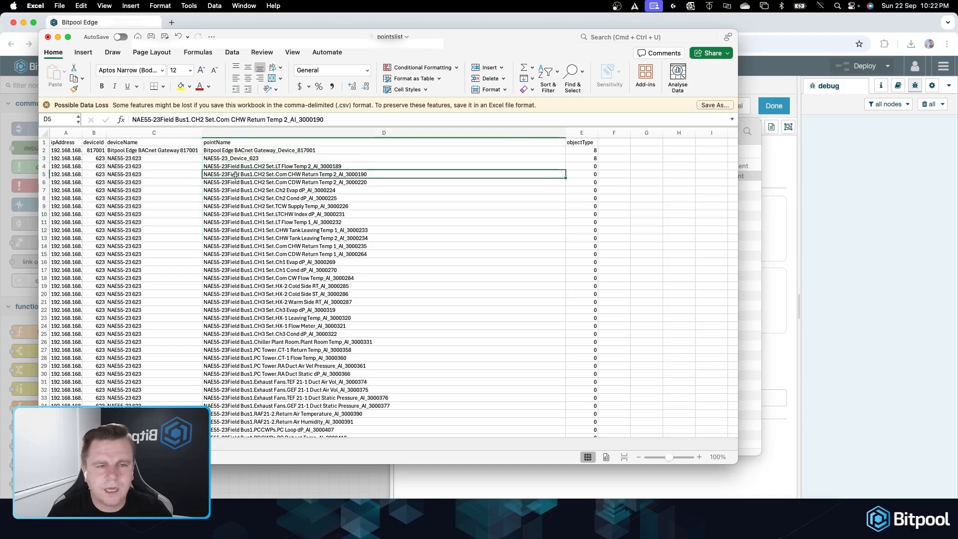
{"action": "scroll", "coordinate": [296, 200], "scroll_direction": "down", "scroll_amount": 20}
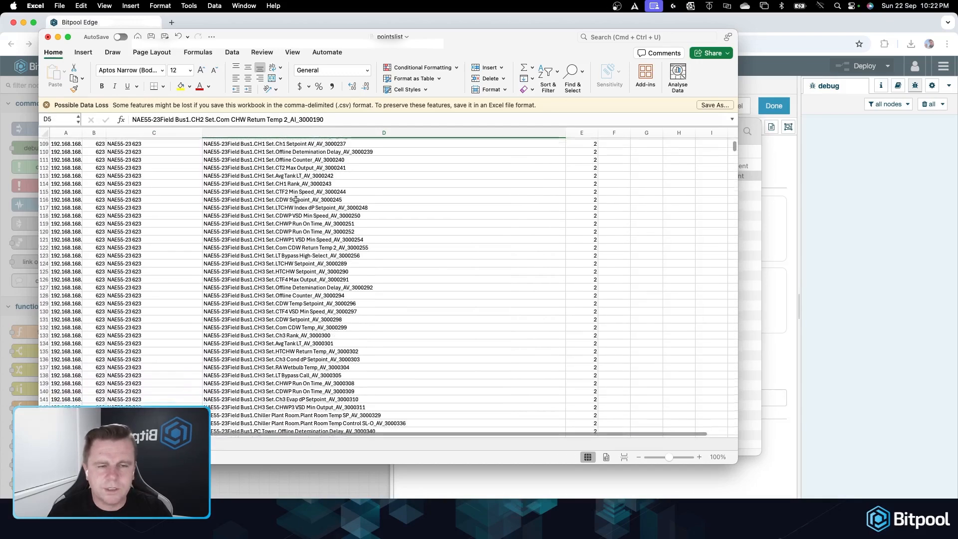
{"action": "scroll", "coordinate": [296, 200], "scroll_direction": "down", "scroll_amount": 20}
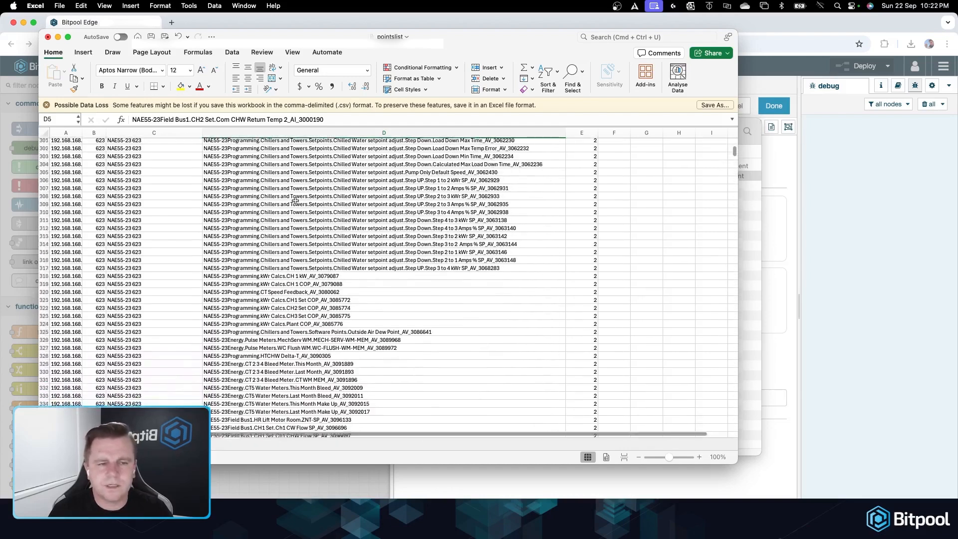
{"action": "scroll", "coordinate": [296, 199], "scroll_direction": "down", "scroll_amount": 20}
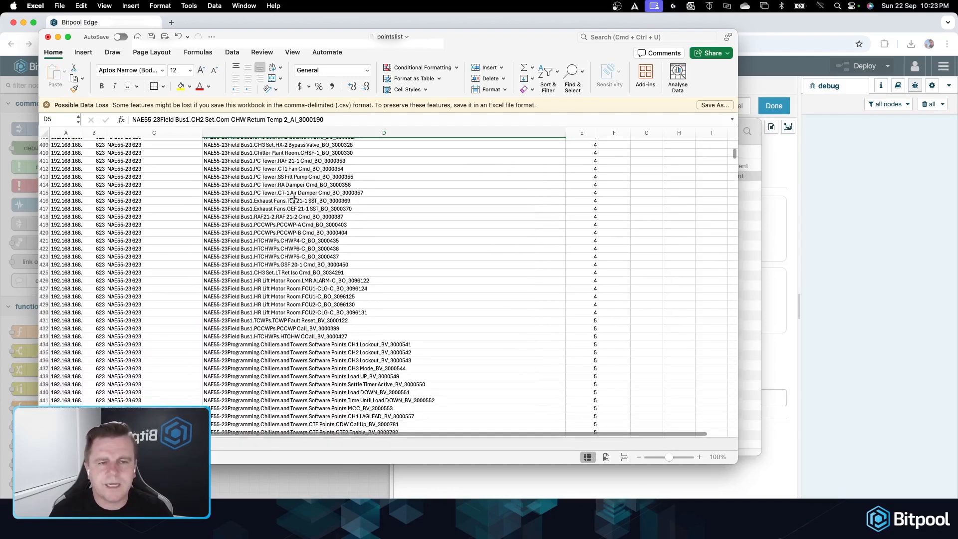
{"action": "scroll", "coordinate": [299, 200], "scroll_direction": "down", "scroll_amount": 13}
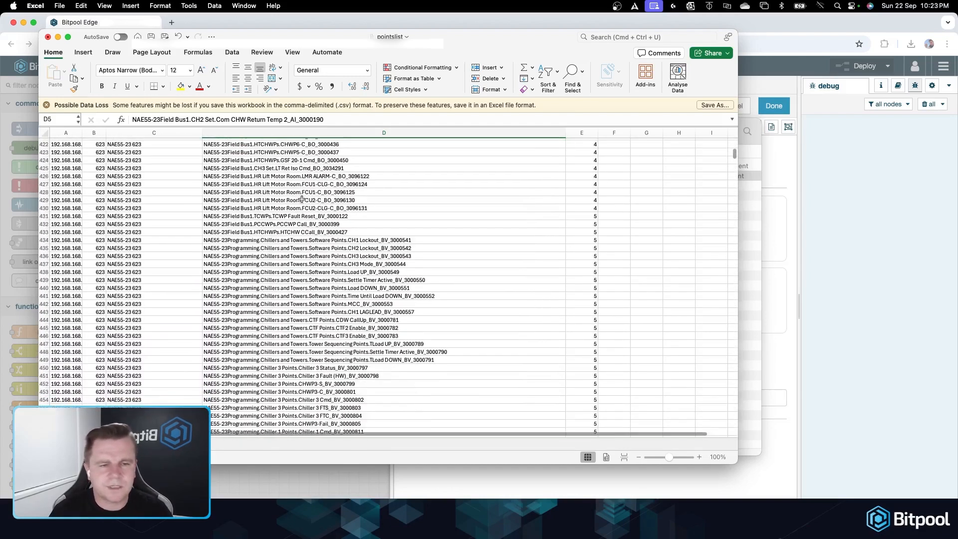
{"action": "scroll", "coordinate": [303, 200], "scroll_direction": "down", "scroll_amount": 20}
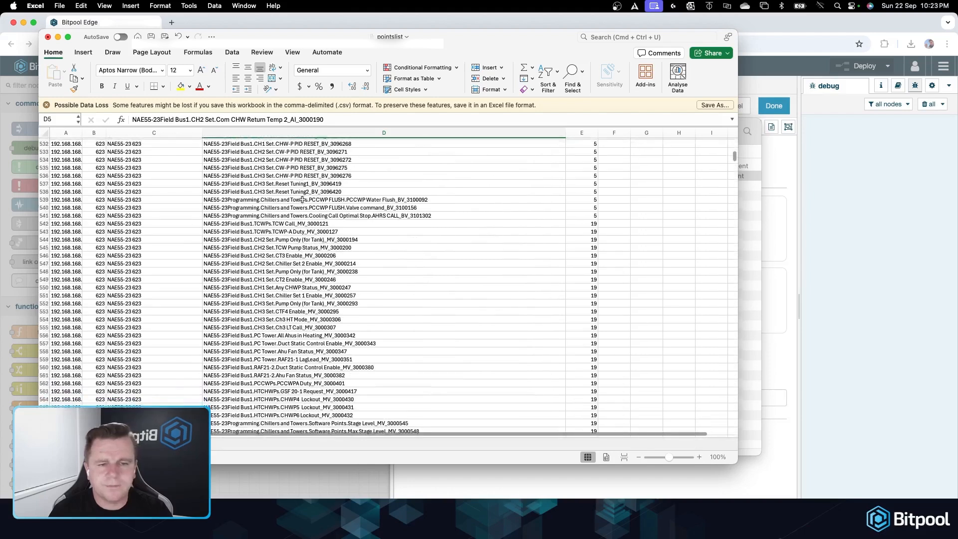
Step: Close the spreadsheet and the Downloads window, return to the read list and save the read node
{"action": "left_click", "coordinate": [58, 38]}
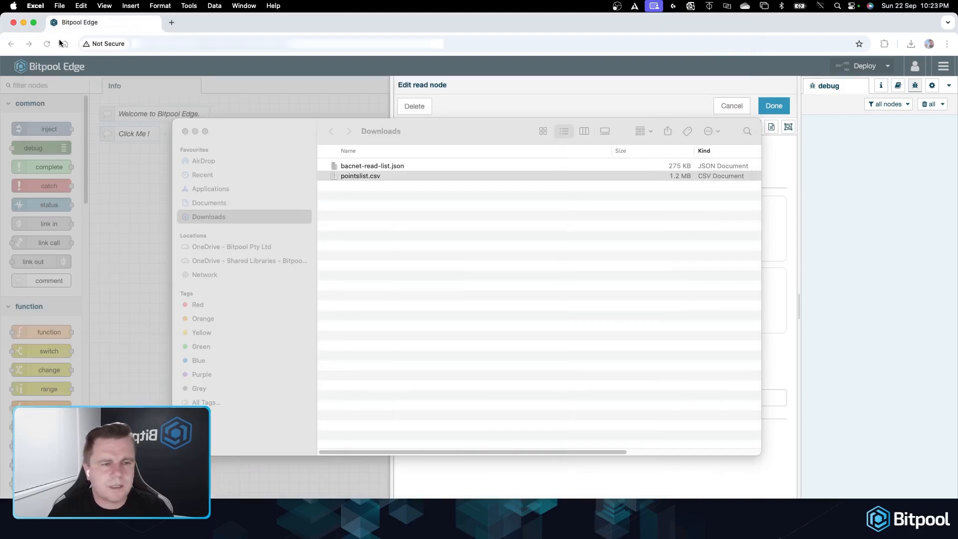
{"action": "left_click", "coordinate": [186, 132]}
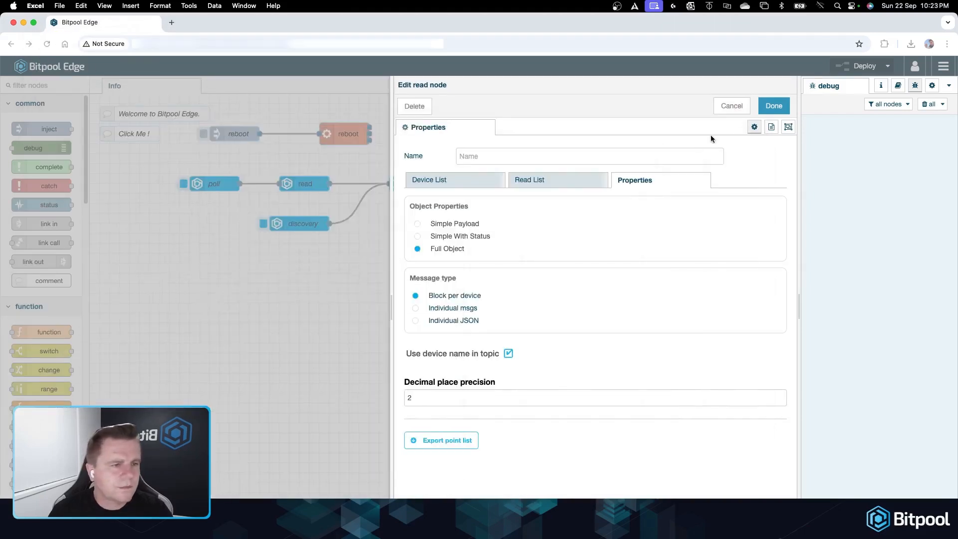
{"action": "left_click", "coordinate": [543, 180]}
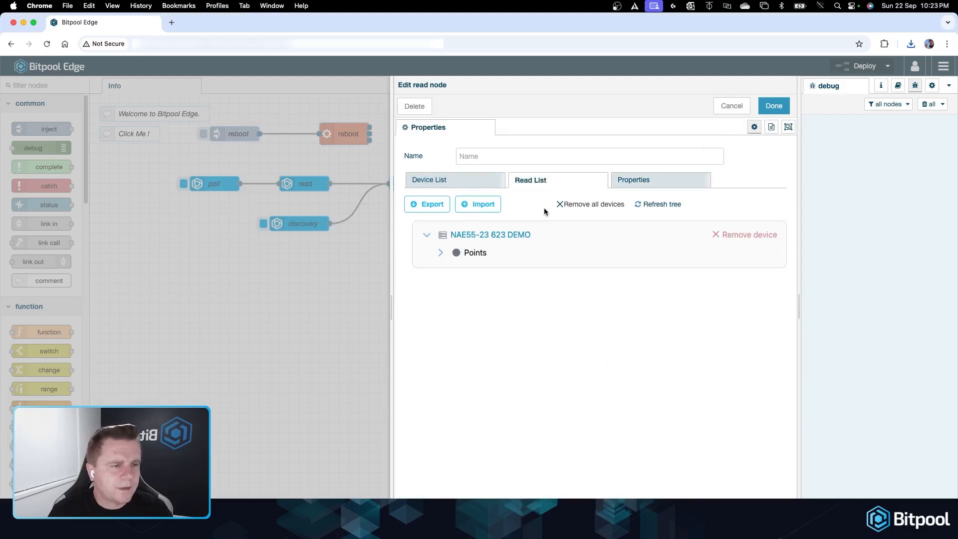
{"action": "left_click", "coordinate": [774, 110]}
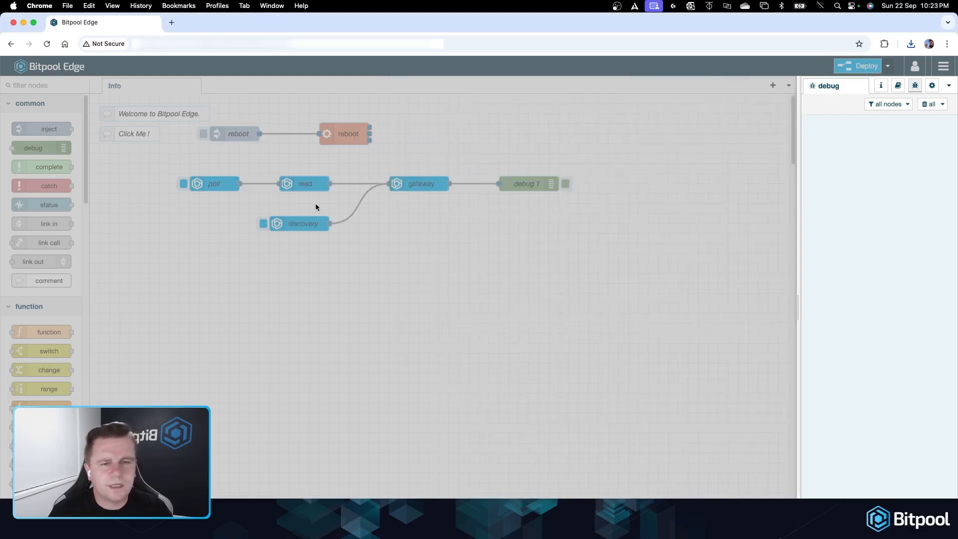
Step: Set the poll inject node to Full Object properties with Block per device messages, and deploy the flow
{"action": "double_click", "coordinate": [227, 185]}
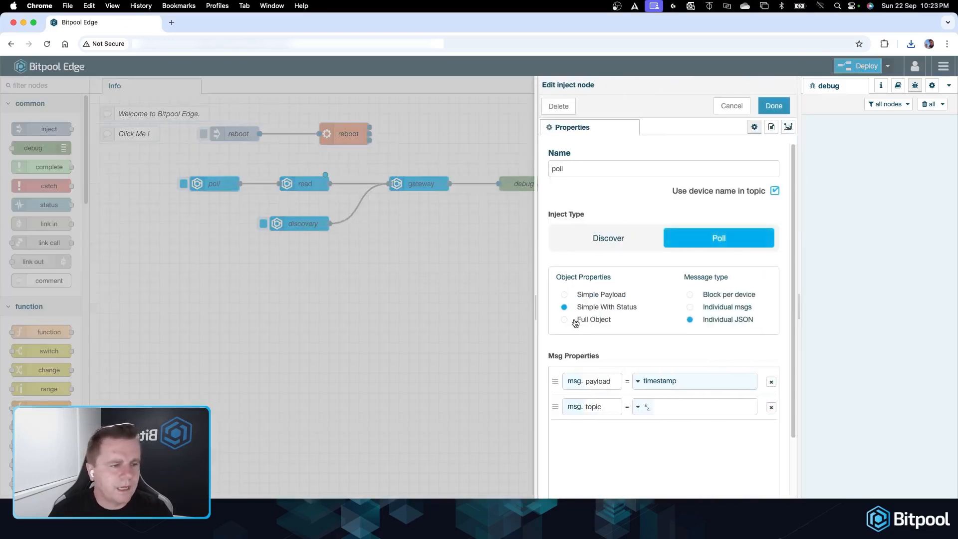
{"action": "left_click", "coordinate": [575, 321]}
{"action": "left_click", "coordinate": [695, 301]}
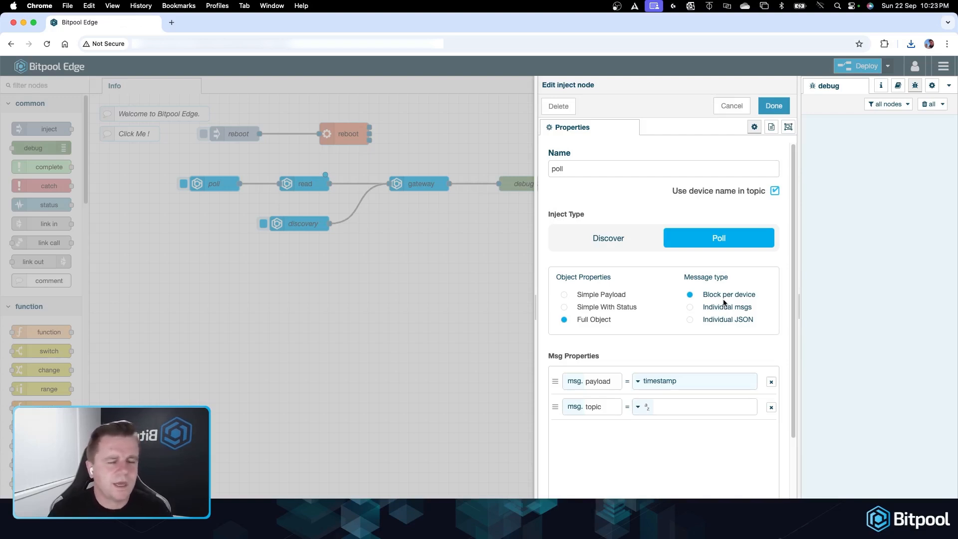
{"action": "left_click", "coordinate": [775, 106]}
{"action": "left_click", "coordinate": [850, 67]}
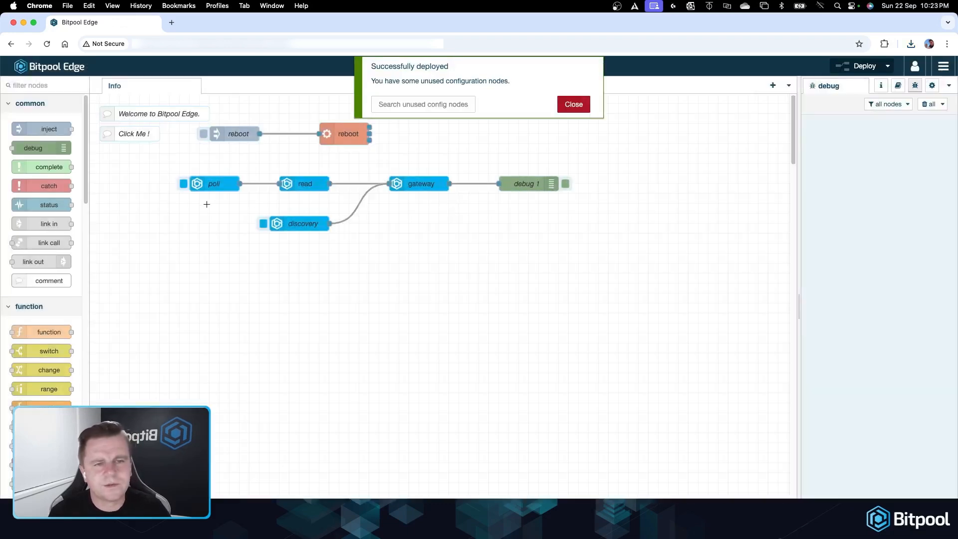
Step: Trigger the poll, widen the debug area and expand the payload object of the NAE55-23 623 DEMO message
{"action": "left_click", "coordinate": [183, 184]}
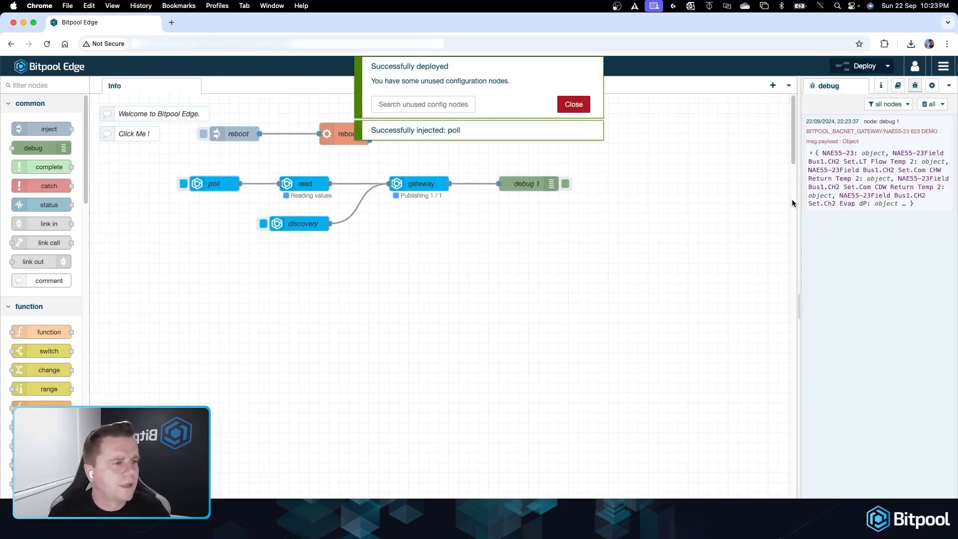
{"action": "left_click_drag", "start_coordinate": [799, 202], "coordinate": [653, 207]}
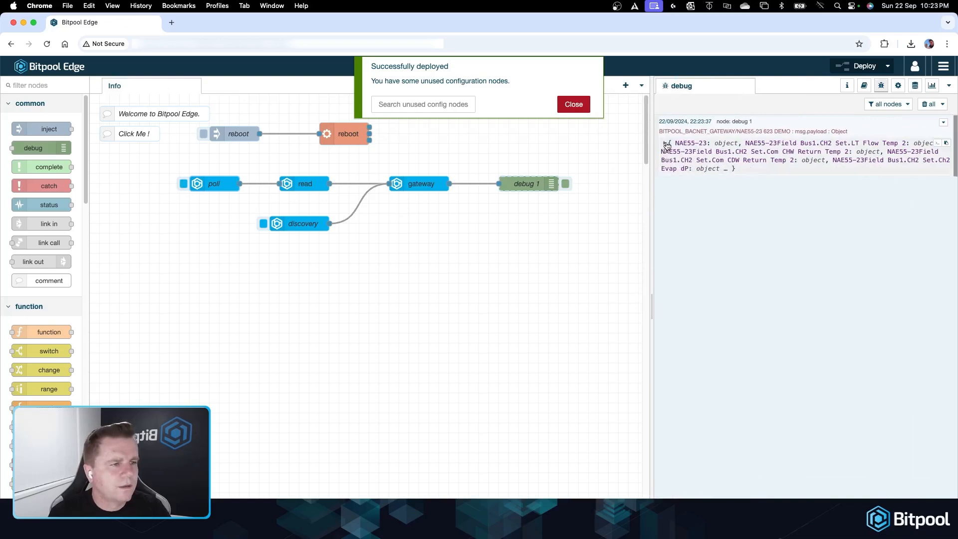
{"action": "left_click", "coordinate": [665, 143]}
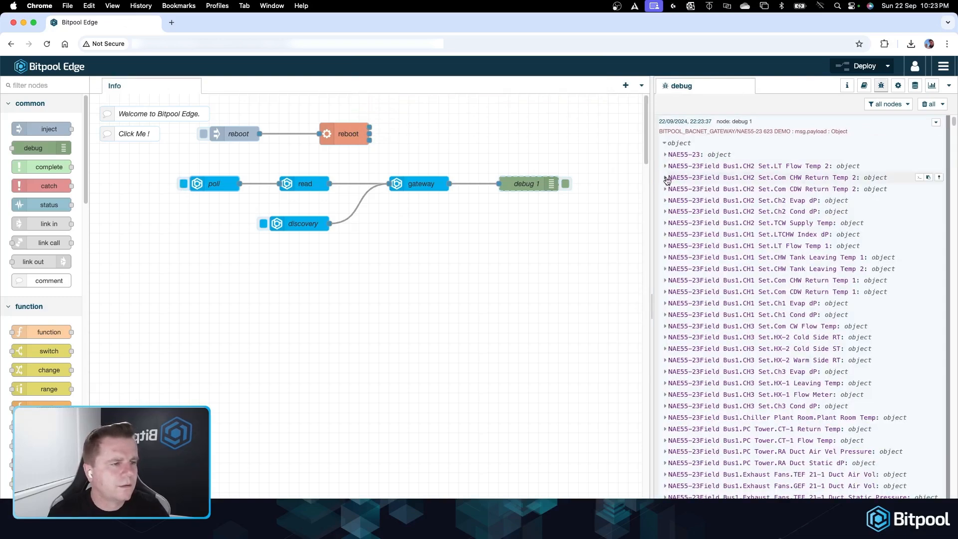
Step: Inspect the CH2 Set.Com CHW Return Temp 2 point's metadata, object ID, device details and status in the debug payload, then collapse the object
{"action": "left_click", "coordinate": [666, 178]}
{"action": "left_click", "coordinate": [673, 189]}
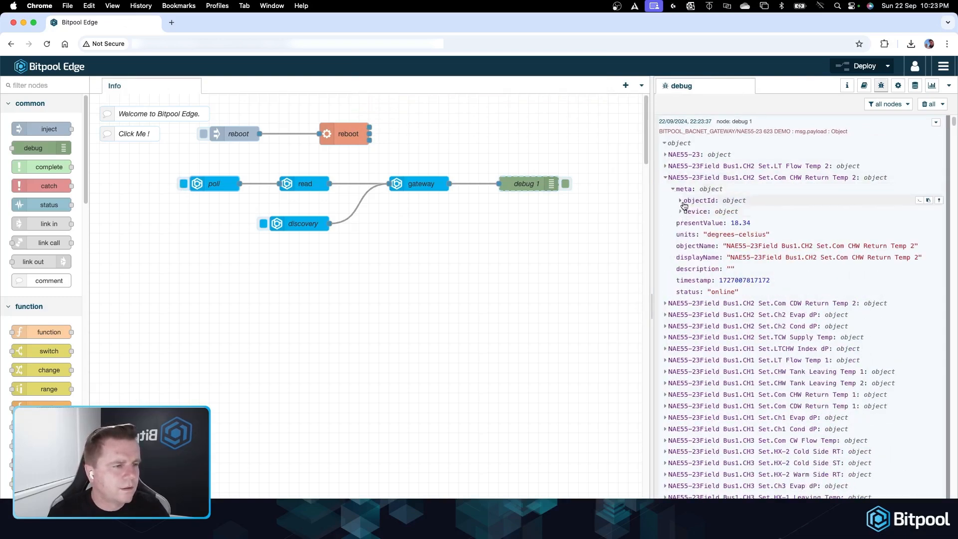
{"action": "left_click", "coordinate": [682, 202]}
{"action": "left_click", "coordinate": [681, 234]}
{"action": "scroll", "coordinate": [675, 244], "scroll_direction": "down", "scroll_amount": 1}
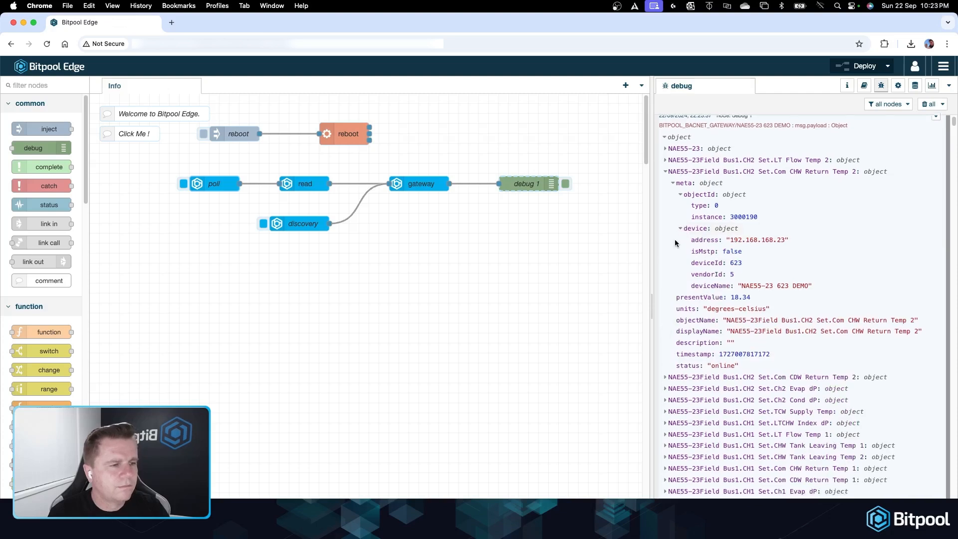
{"action": "scroll", "coordinate": [676, 243], "scroll_direction": "down", "scroll_amount": 4}
{"action": "scroll", "coordinate": [684, 244], "scroll_direction": "up", "scroll_amount": 3}
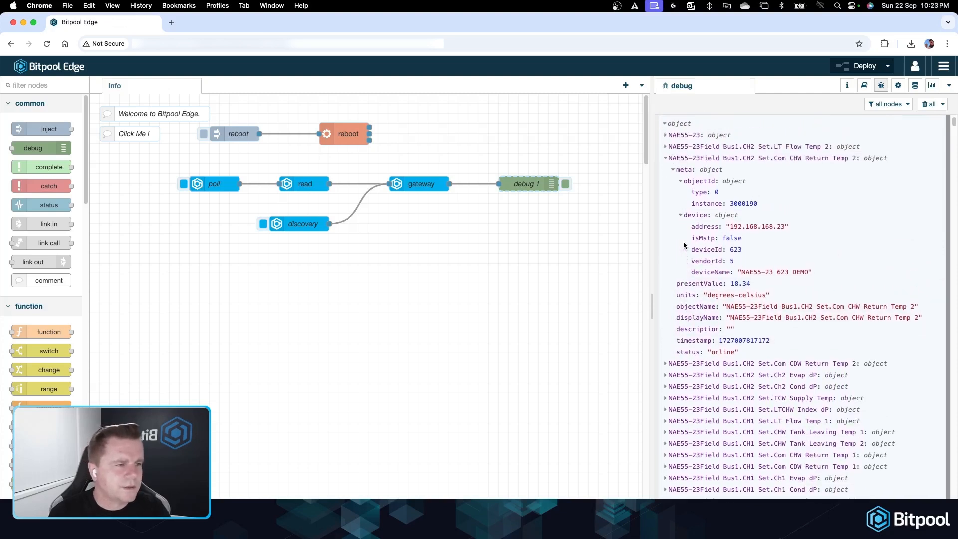
{"action": "scroll", "coordinate": [699, 199], "scroll_direction": "up", "scroll_amount": 2}
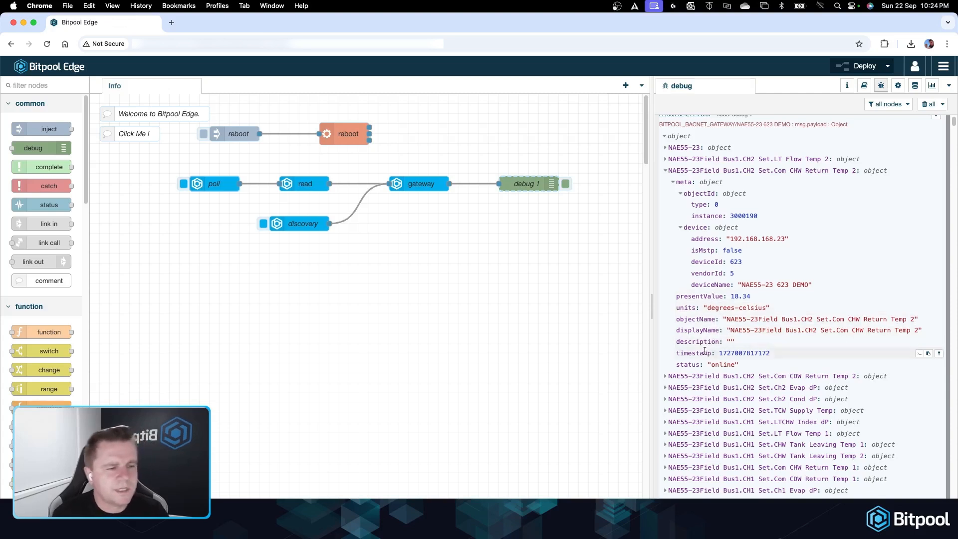
{"action": "left_click_drag", "start_coordinate": [713, 366], "coordinate": [730, 366]}
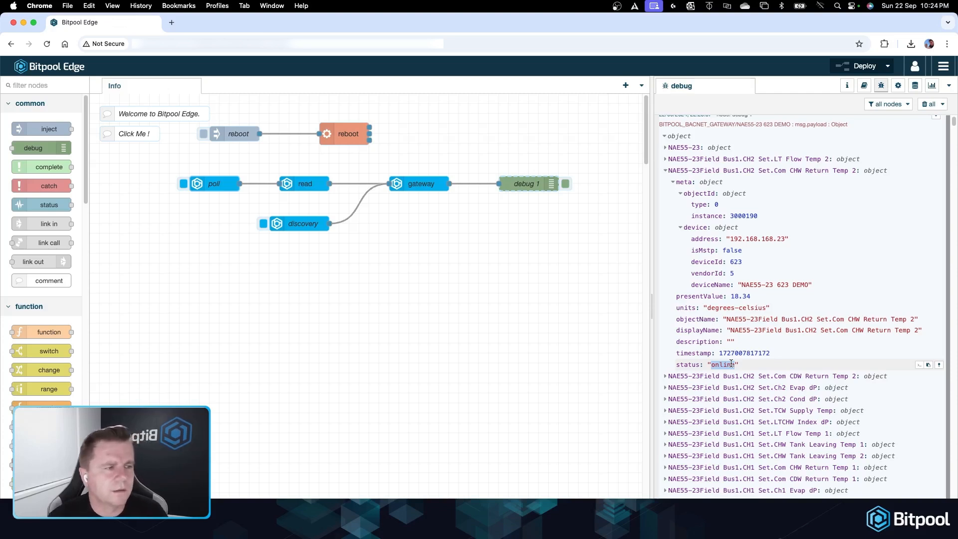
{"action": "left_click", "coordinate": [666, 171]}
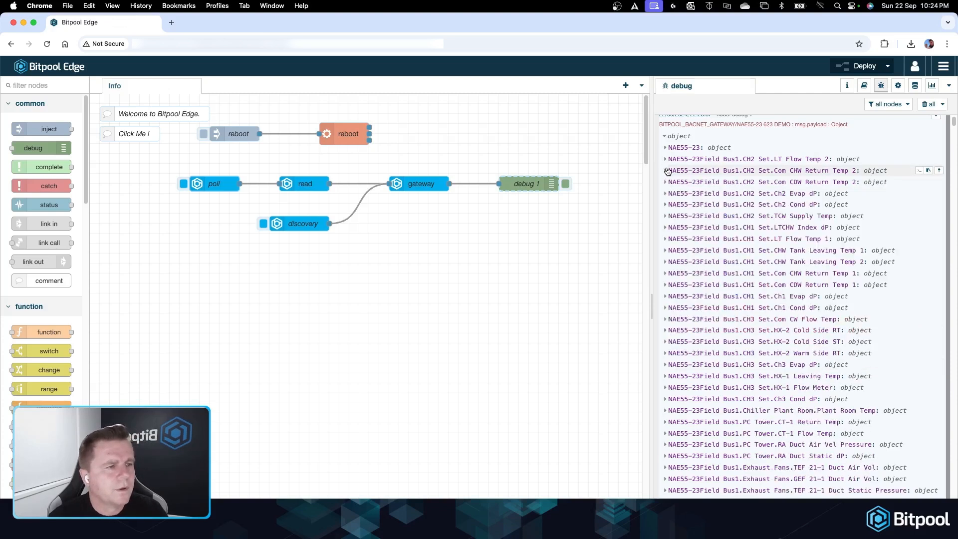
{"action": "left_click", "coordinate": [665, 137]}
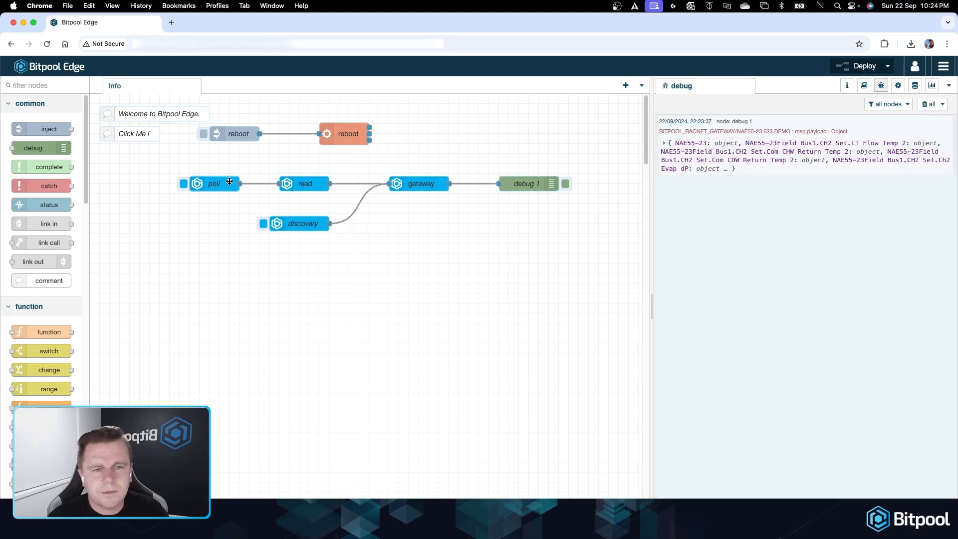
Step: Remove device NAE55-23 623 DEMO from the read node's read list, save the node and deploy the flow
{"action": "double_click", "coordinate": [294, 182]}
{"action": "left_click", "coordinate": [421, 183]}
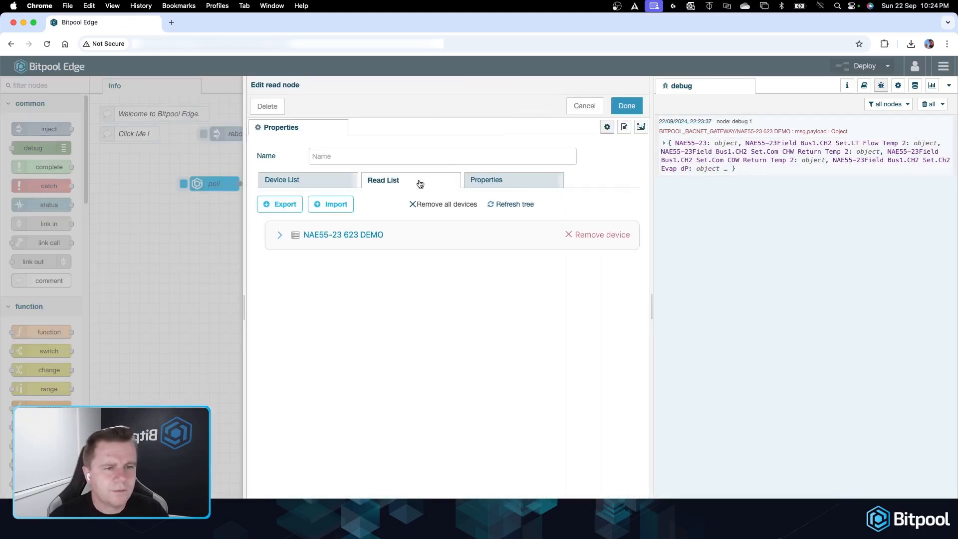
{"action": "left_click", "coordinate": [571, 236]}
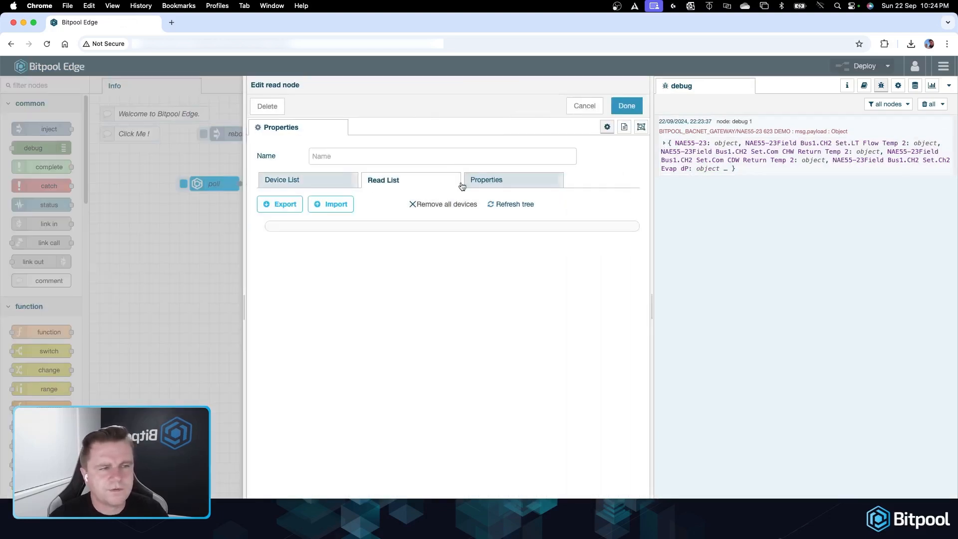
{"action": "left_click", "coordinate": [627, 106]}
{"action": "left_click", "coordinate": [859, 66]}
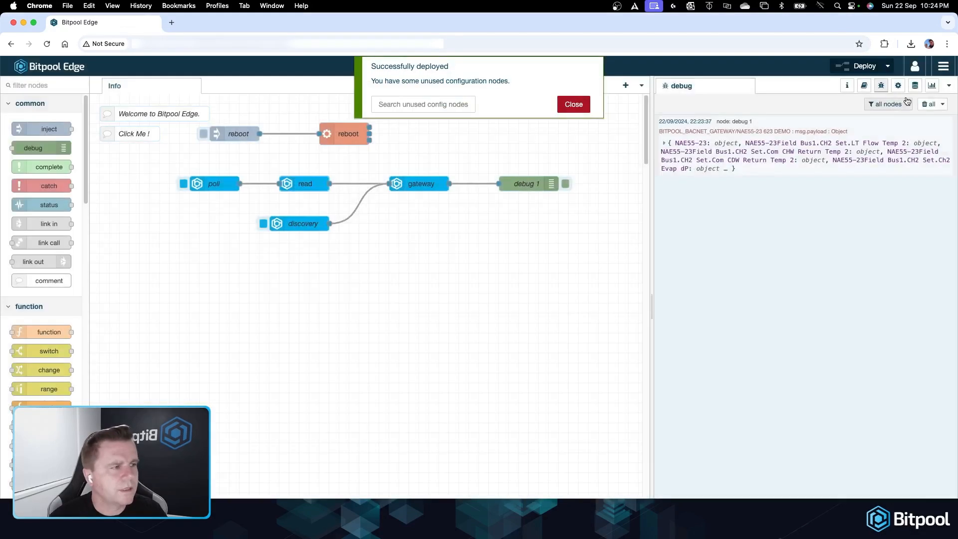
Step: Add only the CH2 Set.LT Flow Temp 2 point of NAE55-23 623 DEMO to the read list, check it there, save and deploy
{"action": "double_click", "coordinate": [294, 186]}
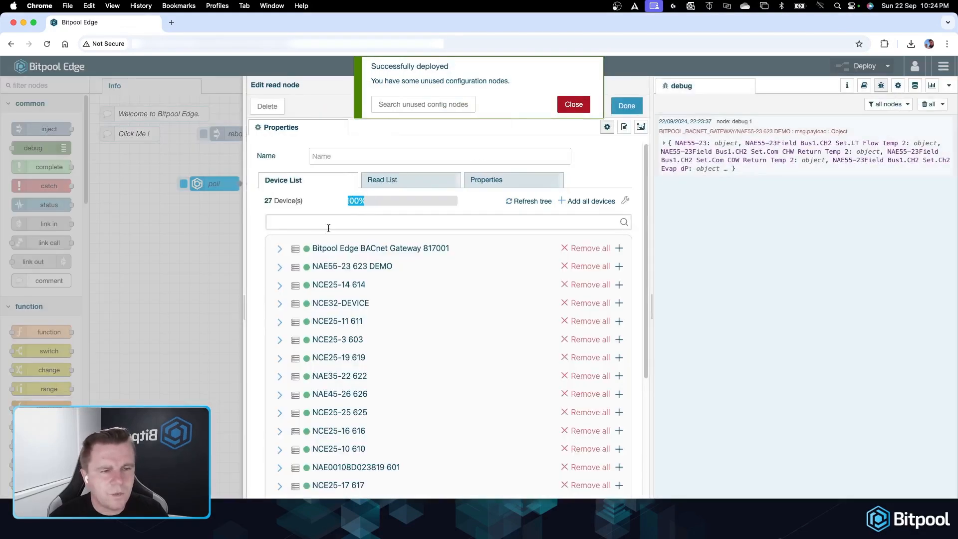
{"action": "left_click", "coordinate": [280, 269]}
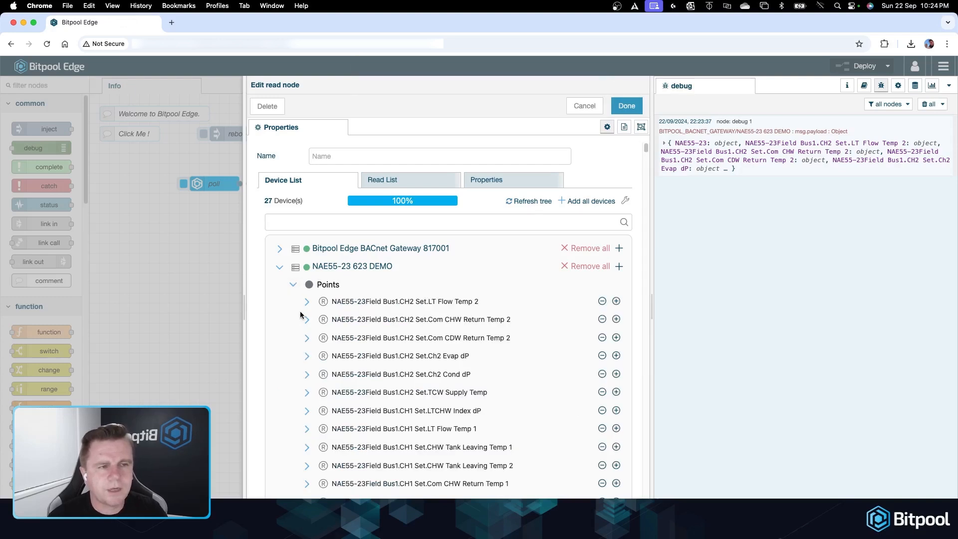
{"action": "left_click", "coordinate": [616, 301]}
{"action": "left_click", "coordinate": [391, 184]}
{"action": "left_click", "coordinate": [282, 236]}
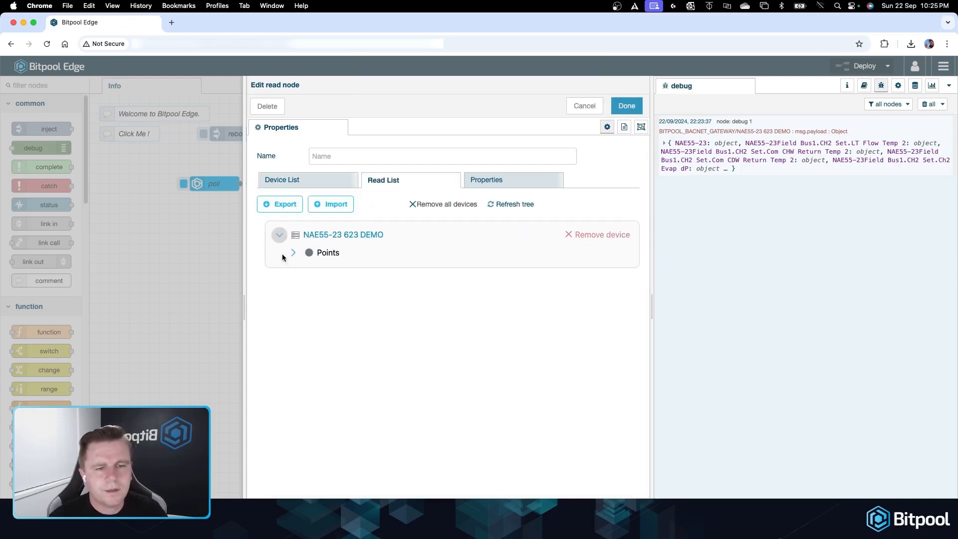
{"action": "left_click", "coordinate": [294, 253]}
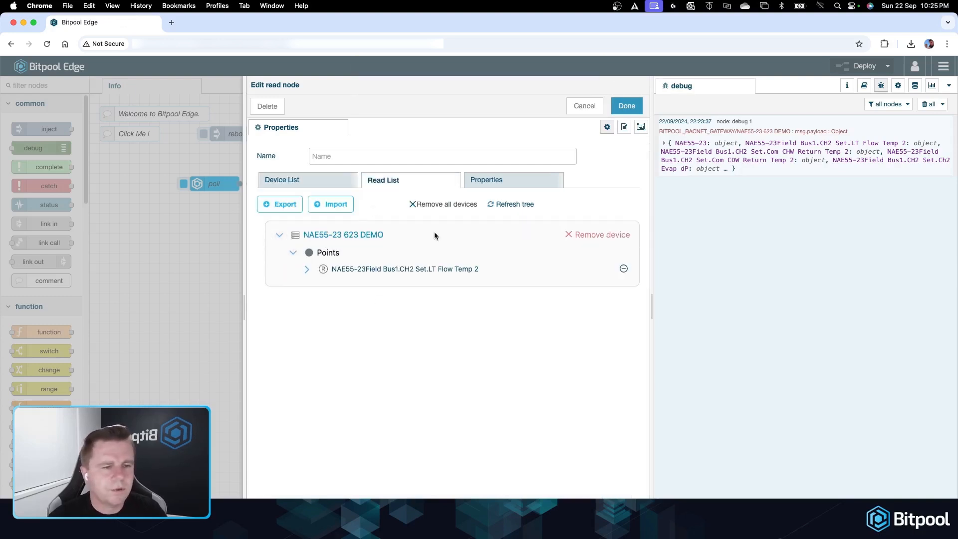
{"action": "left_click", "coordinate": [627, 105]}
{"action": "left_click", "coordinate": [851, 66]}
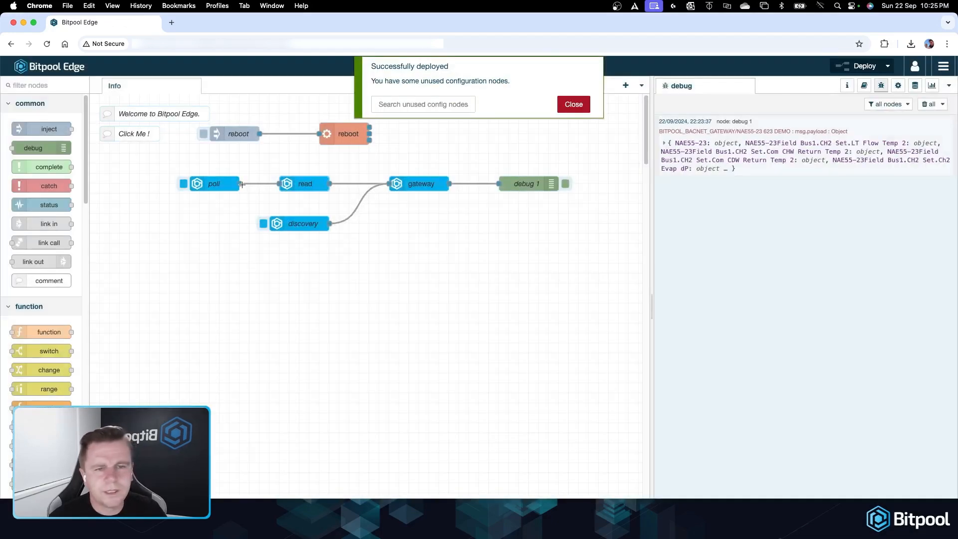
Step: Set the poll inject node to Simple Payload properties with Individual msgs, deploy the flow and trigger the poll
{"action": "double_click", "coordinate": [216, 184]}
{"action": "left_click", "coordinate": [417, 295]}
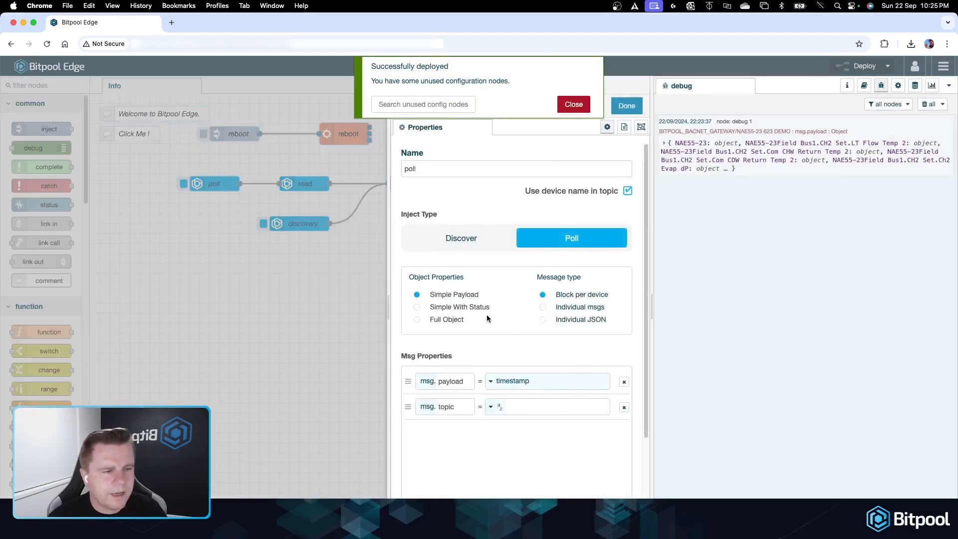
{"action": "left_click", "coordinate": [543, 307]}
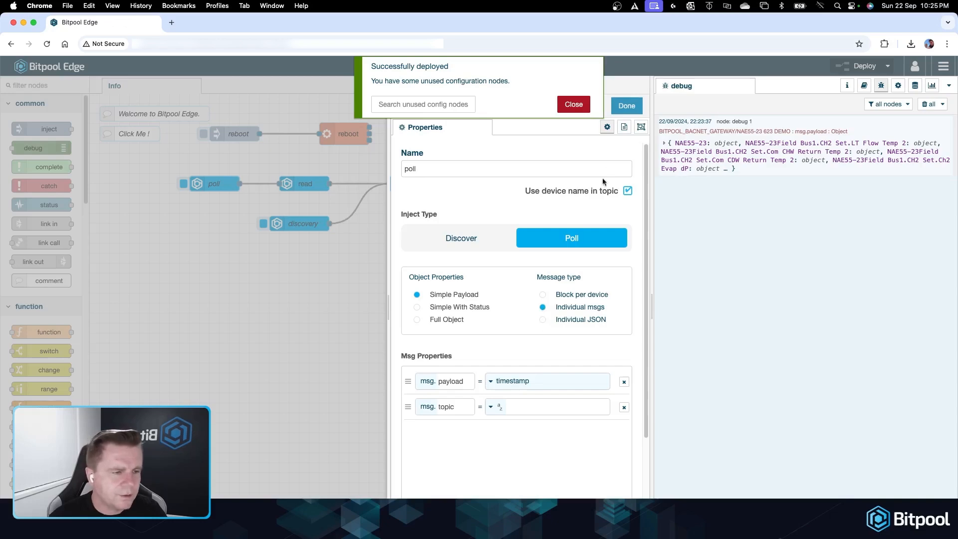
{"action": "left_click", "coordinate": [625, 105]}
{"action": "left_click", "coordinate": [837, 70]}
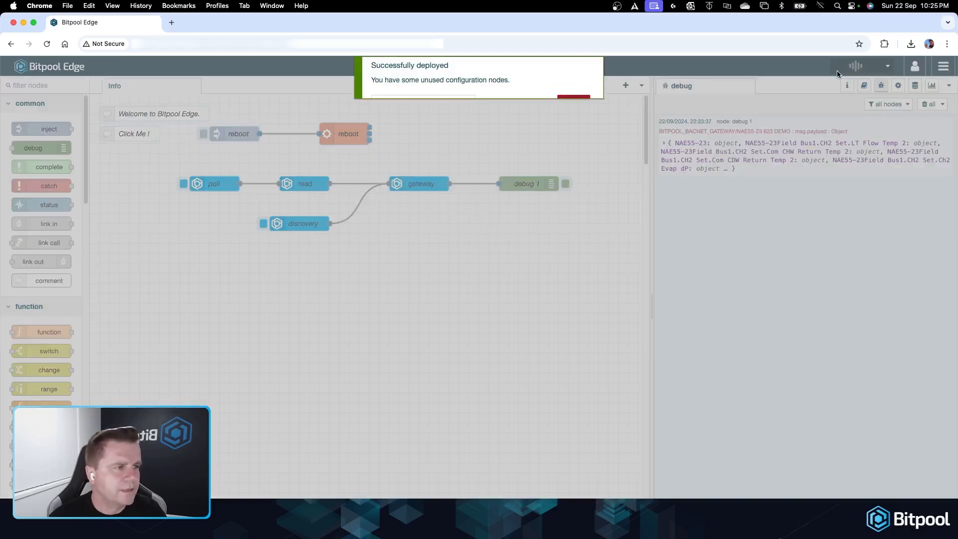
{"action": "left_click", "coordinate": [184, 183]}
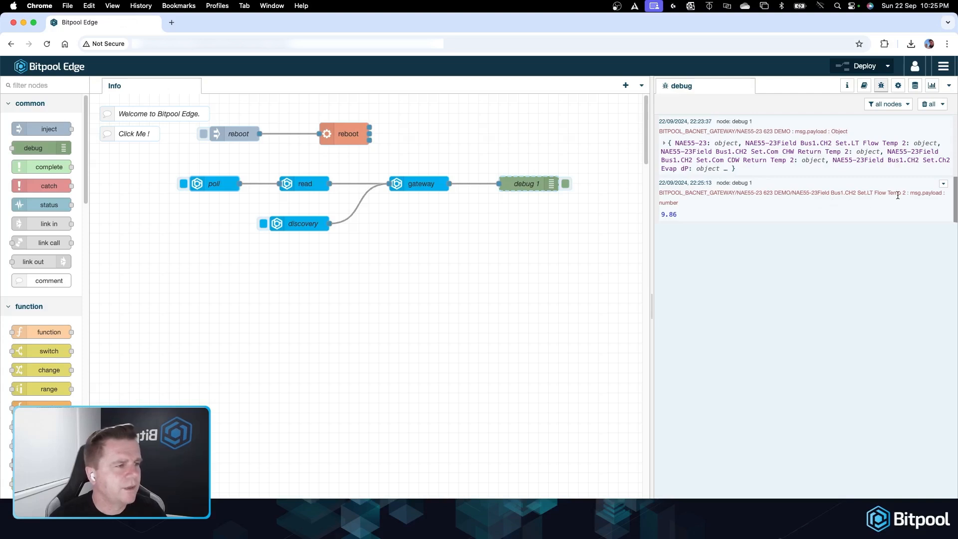
Step: Switch the poll node's object properties to Simple With Status, deploy, trigger the poll and expand the new payload object
{"action": "double_click", "coordinate": [220, 183]}
{"action": "left_click", "coordinate": [429, 308]}
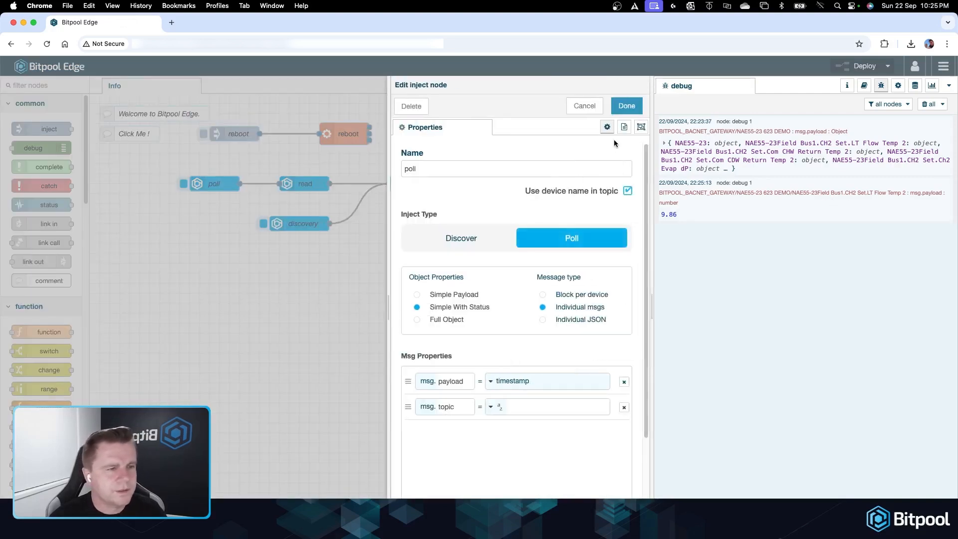
{"action": "left_click", "coordinate": [624, 110]}
{"action": "left_click", "coordinate": [861, 65]}
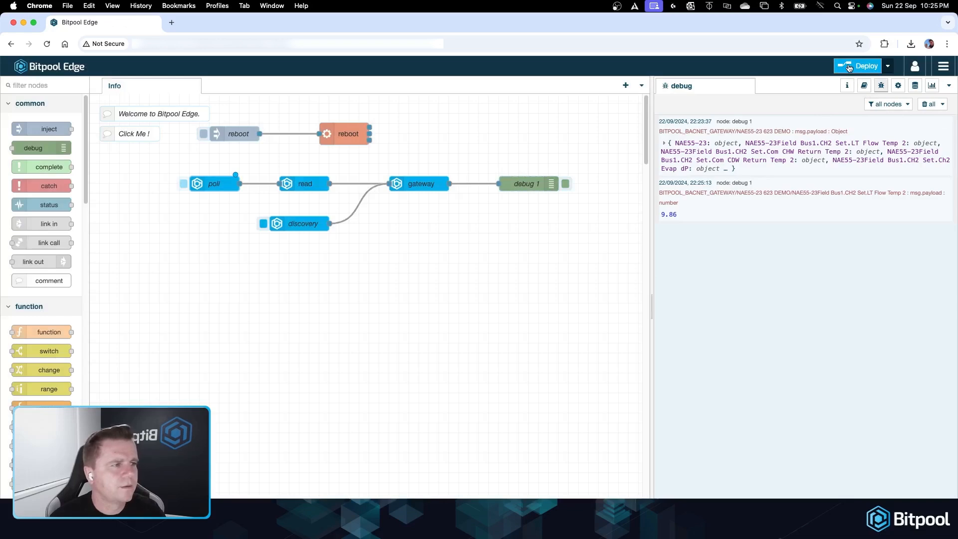
{"action": "left_click", "coordinate": [184, 183]}
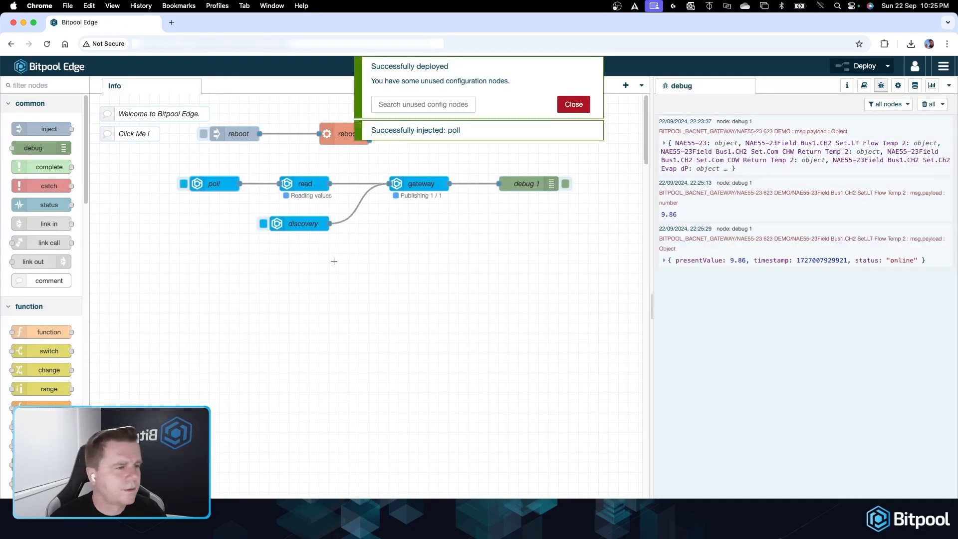
{"action": "left_click", "coordinate": [665, 260]}
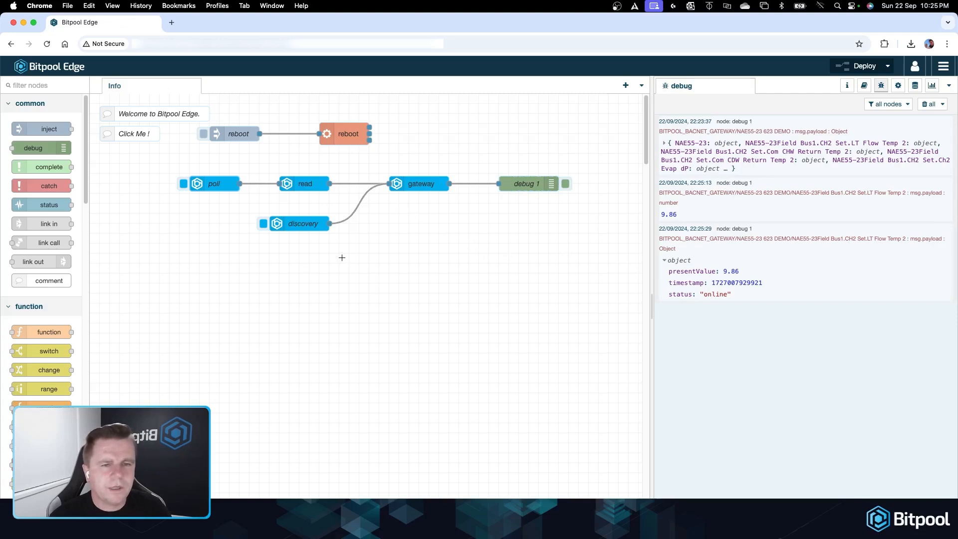
Step: Review the gateway node's general and server settings, checking Enable Server and Server Objects, and close the node
{"action": "double_click", "coordinate": [428, 184]}
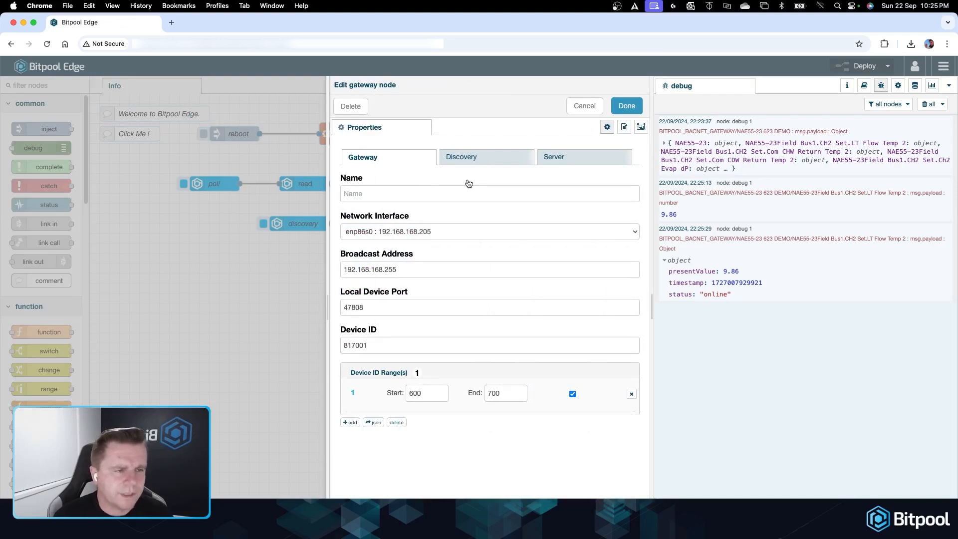
{"action": "left_click", "coordinate": [575, 160]}
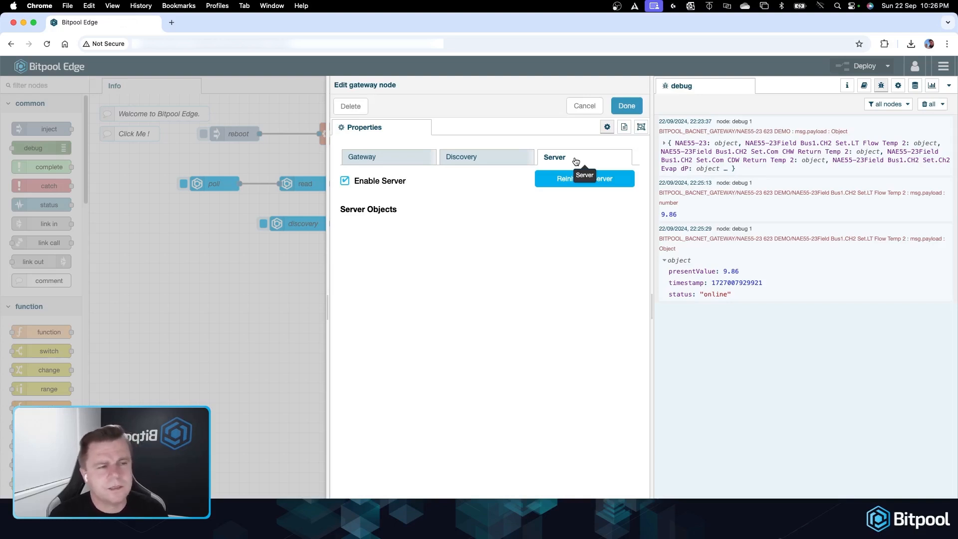
{"action": "left_click", "coordinate": [628, 105]}
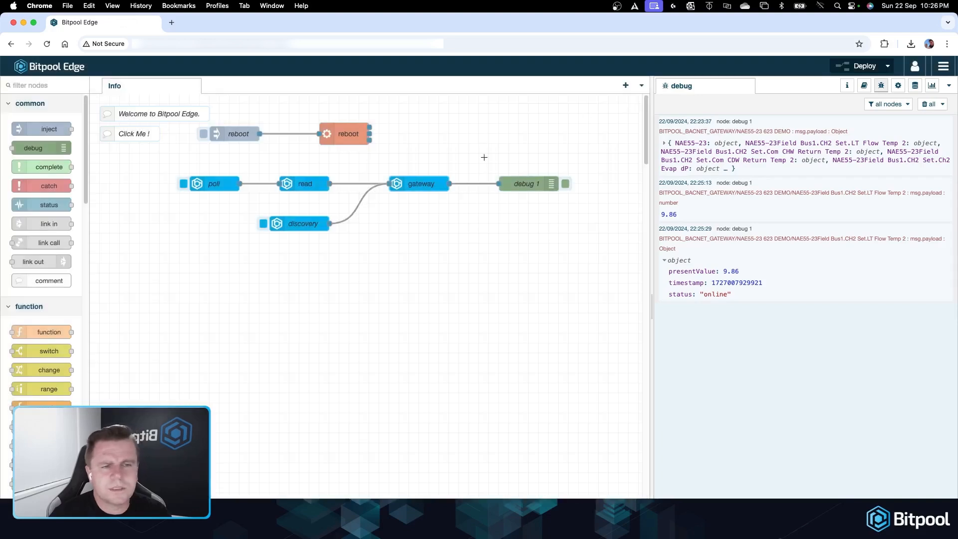
Step: Add an inject node below the discovery node and name it Outside Air Temperature
{"action": "left_click_drag", "start_coordinate": [50, 129], "coordinate": [312, 272]}
{"action": "double_click", "coordinate": [297, 269]}
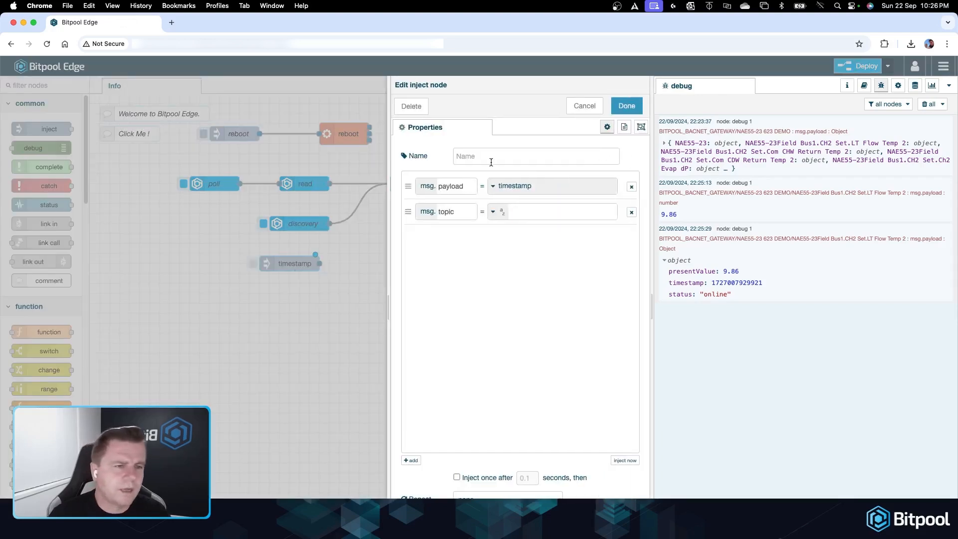
{"action": "left_click", "coordinate": [484, 158]}
{"action": "type", "text": "Outside Air "}
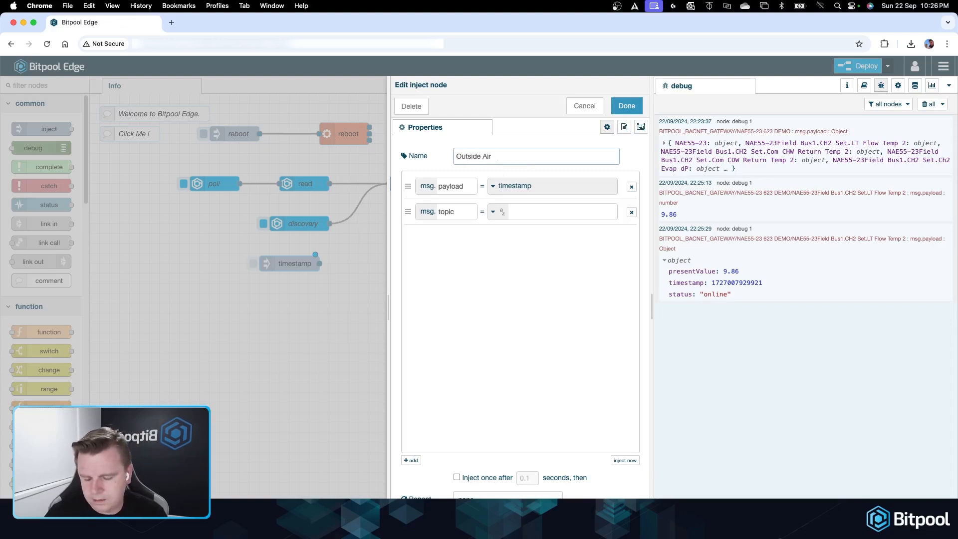
{"action": "type", "text": "Tempera"}
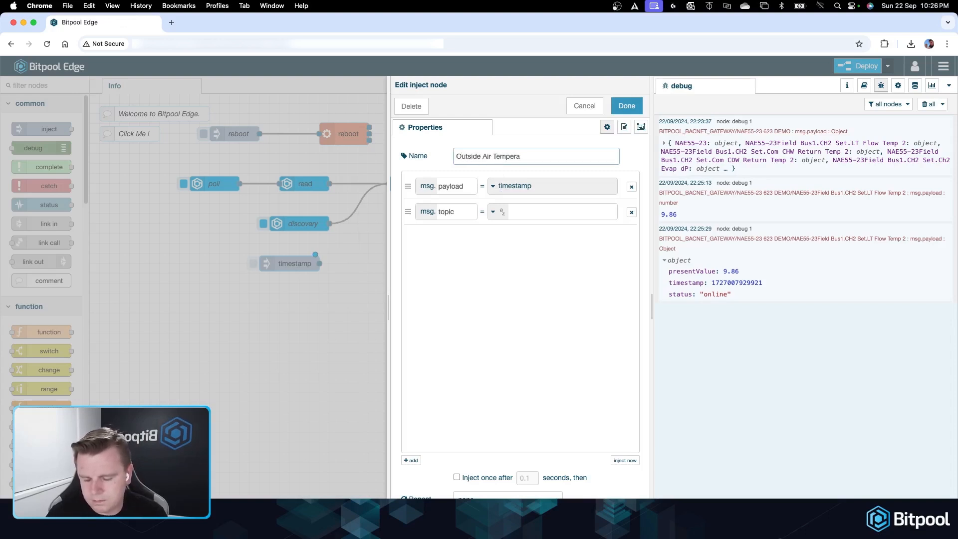
{"action": "type", "text": "ture"}
Step: Set the inject node's topic to Outside Air Temperature and its payload to the number 26, and save the node
{"action": "left_click", "coordinate": [518, 214]}
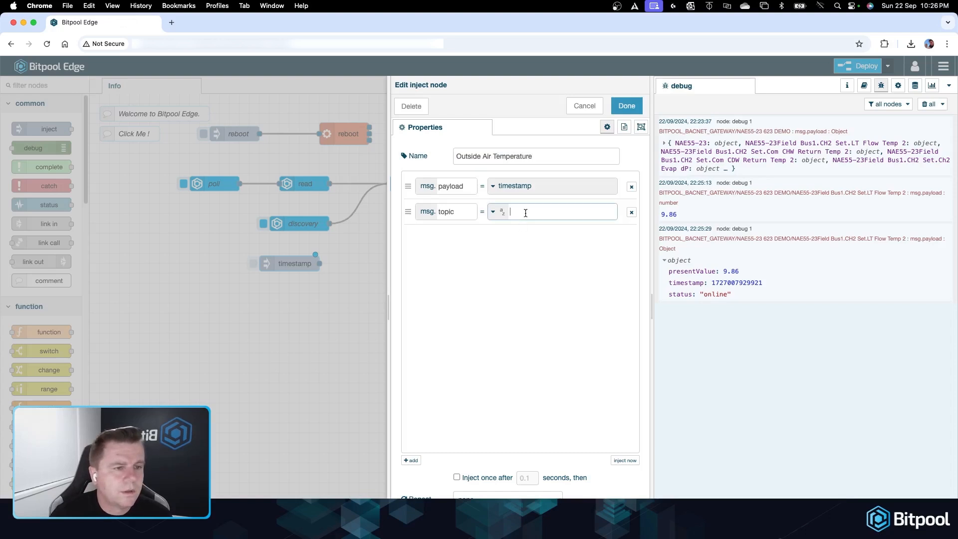
{"action": "triple_click", "coordinate": [510, 157]}
{"action": "key", "text": "super+c"}
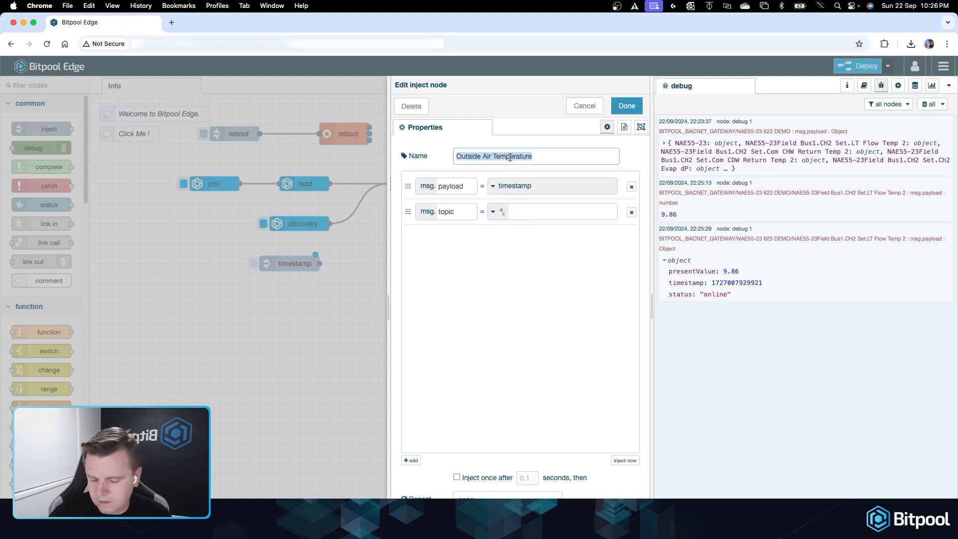
{"action": "left_click", "coordinate": [521, 212]}
{"action": "key", "text": "super+v"}
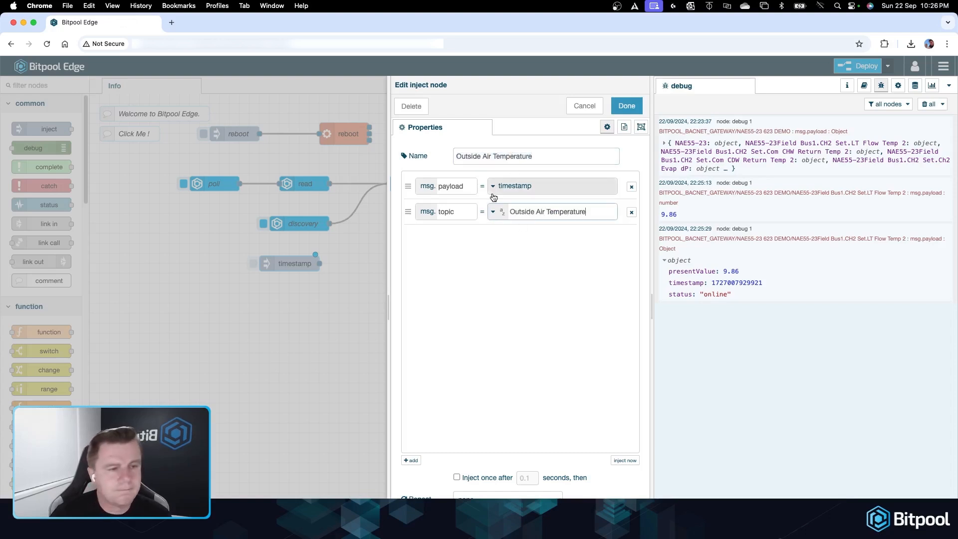
{"action": "left_click", "coordinate": [493, 186]}
{"action": "left_click", "coordinate": [504, 245]}
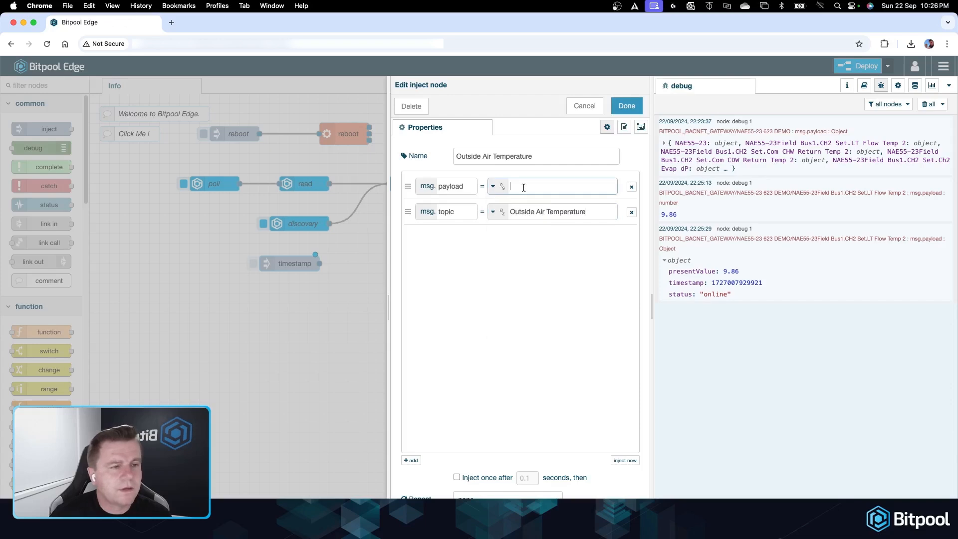
{"action": "type", "text": "26"}
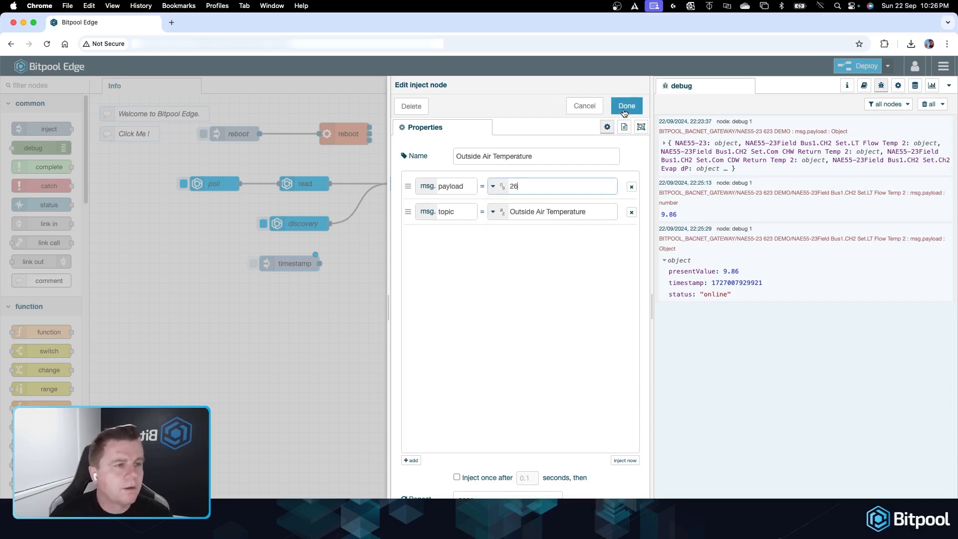
{"action": "left_click", "coordinate": [625, 109]}
Step: Wire the Outside Air Temperature node into the gateway node's input and deploy the flow
{"action": "key", "text": "super+d"}
{"action": "left_click_drag", "start_coordinate": [331, 271], "coordinate": [389, 185]}
{"action": "left_click", "coordinate": [857, 70]}
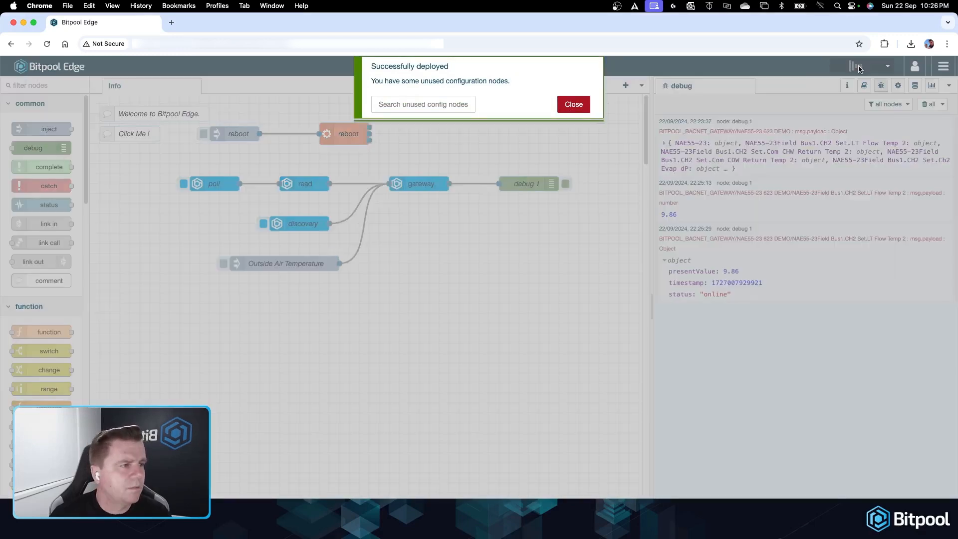
Step: Clear the debug messages, inject the Outside Air Temperature value, and check the gateway node's server objects for it
{"action": "left_click", "coordinate": [929, 104]}
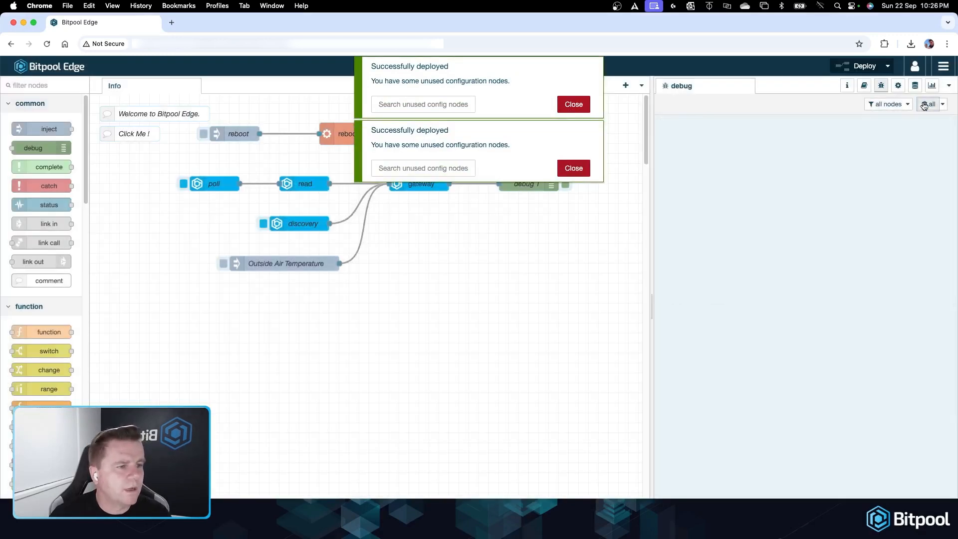
{"action": "left_click", "coordinate": [224, 264]}
{"action": "double_click", "coordinate": [427, 188]}
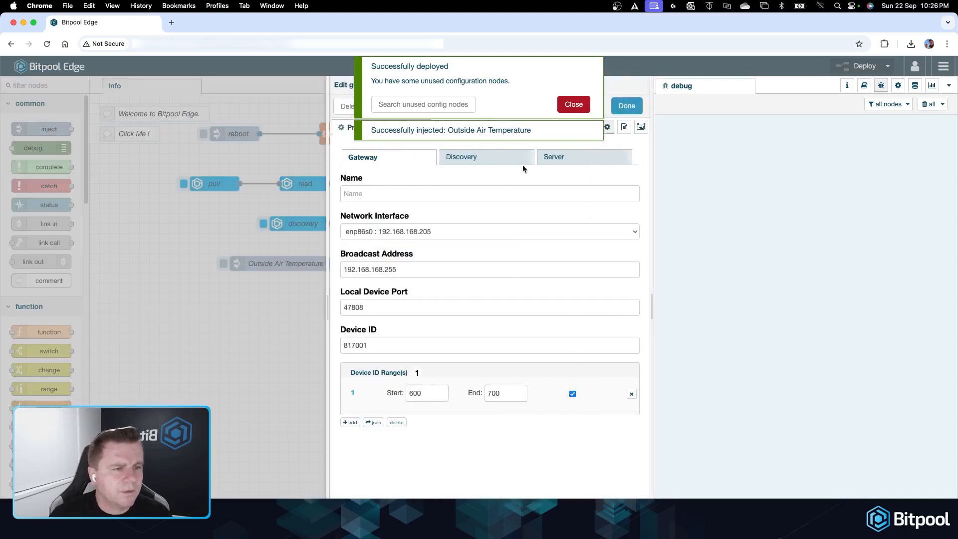
{"action": "left_click", "coordinate": [576, 158]}
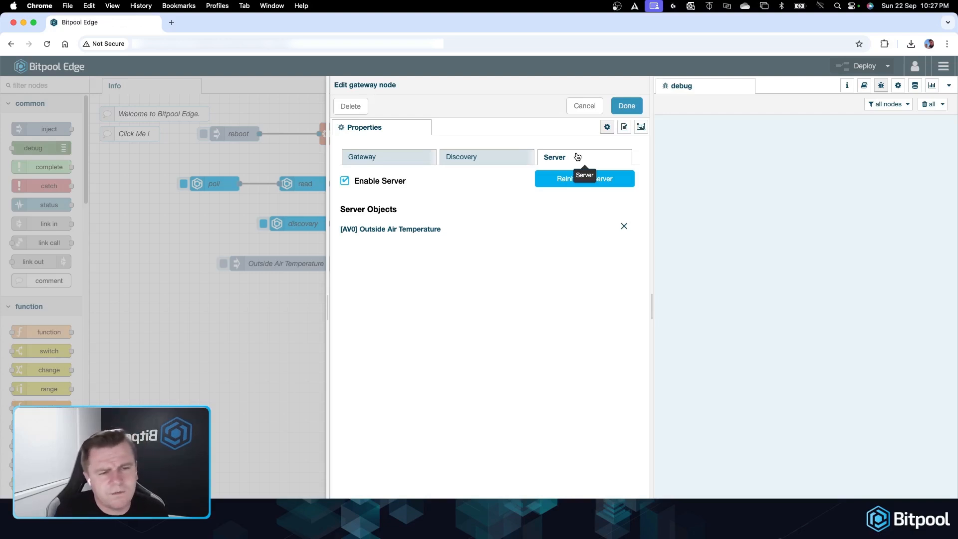
{"action": "left_click", "coordinate": [624, 107]}
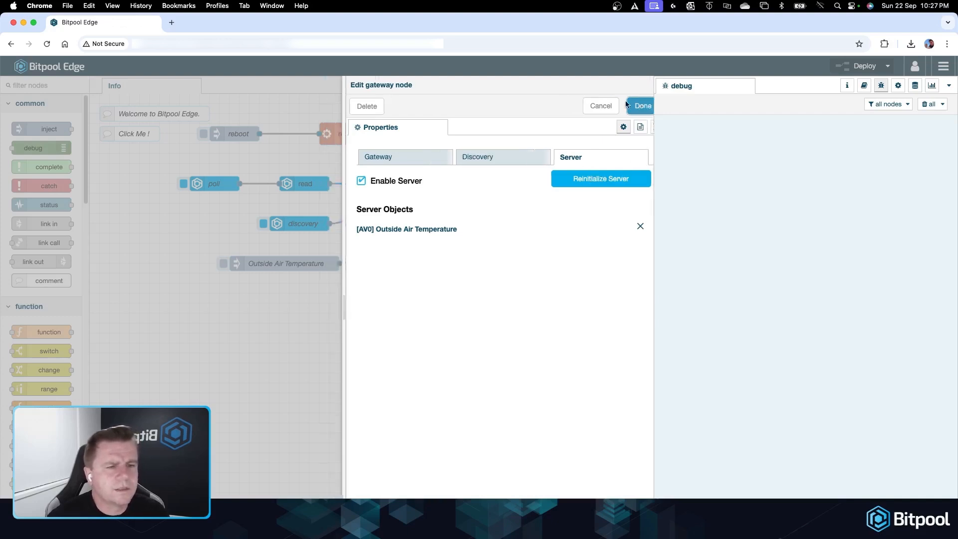
Step: Add an inject node below Outside Air Temperature with the string payload "hellow world" and topic String Demo, and save it
{"action": "left_click_drag", "start_coordinate": [42, 129], "coordinate": [303, 292]}
{"action": "double_click", "coordinate": [305, 293]}
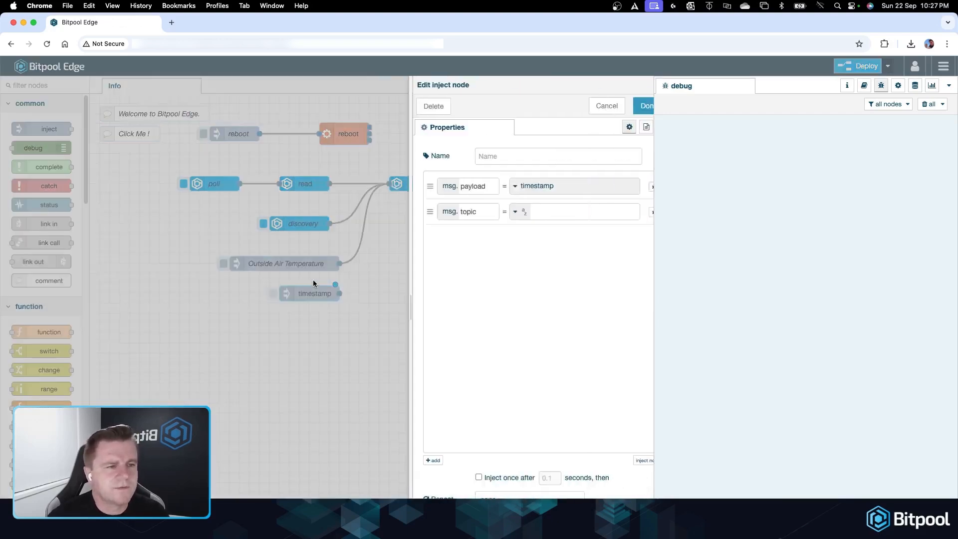
{"action": "left_click", "coordinate": [495, 188]}
{"action": "left_click", "coordinate": [502, 227]}
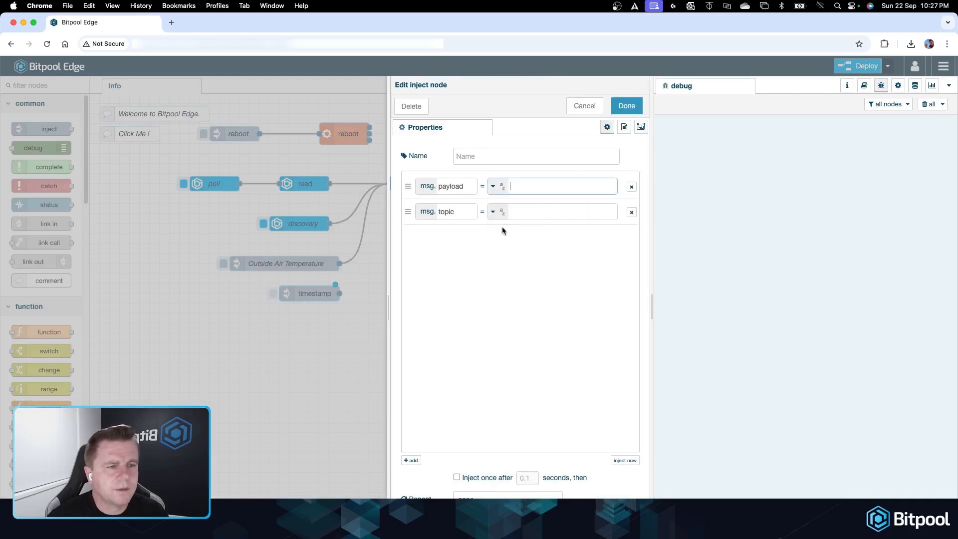
{"action": "type", "text": "hell"}
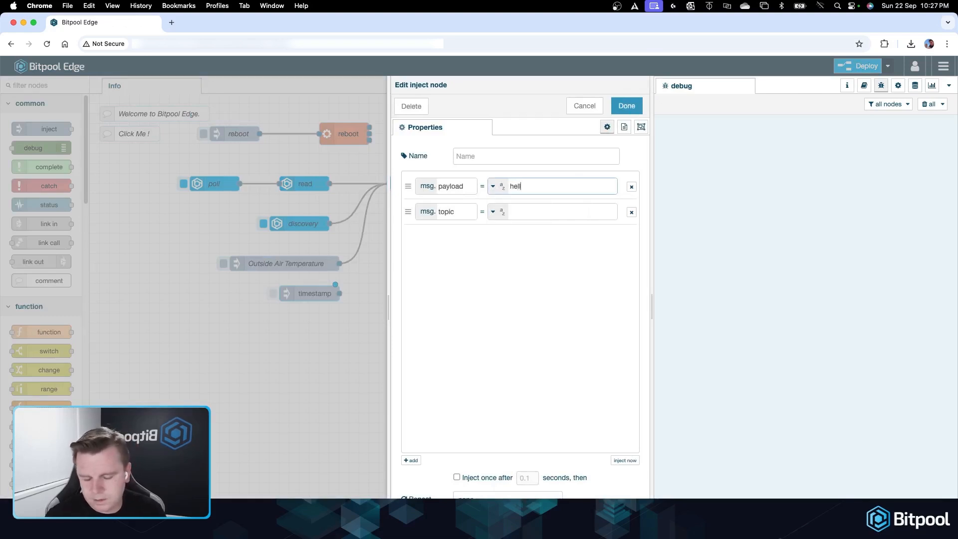
{"action": "type", "text": "ow world"}
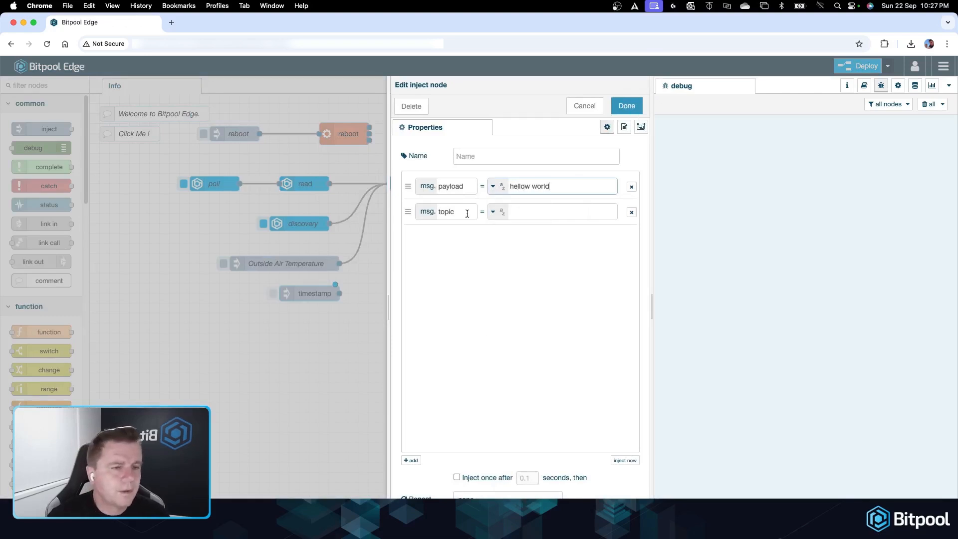
{"action": "left_click", "coordinate": [523, 214]}
{"action": "type", "text": "String Demo"}
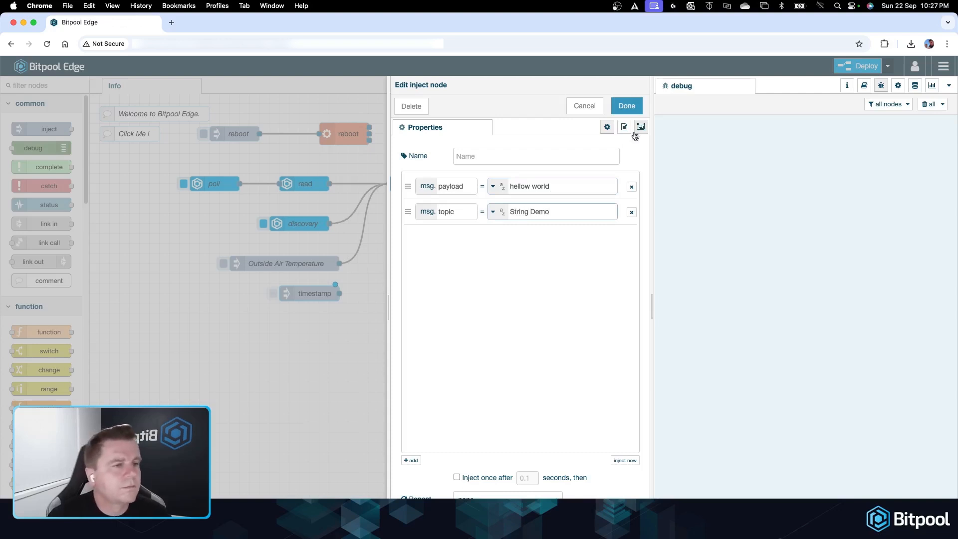
{"action": "left_click", "coordinate": [625, 106]}
Step: Wire the String Demo inject node into the gateway node's input and deploy the flow
{"action": "mouse_move", "coordinate": [365, 295]}
{"action": "left_mouse_down"}
{"action": "mouse_move", "coordinate": [293, 294]}
{"action": "mouse_move", "coordinate": [315, 293]}
{"action": "mouse_move", "coordinate": [389, 184]}
{"action": "left_mouse_up"}
{"action": "left_click", "coordinate": [857, 66]}
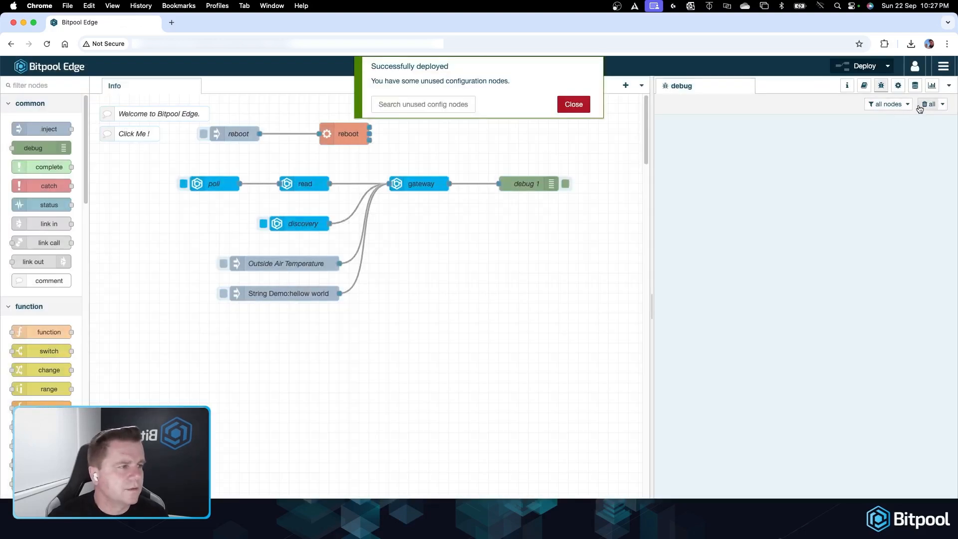
Step: Inject the String Demo message and open the gateway node's server settings to check its server objects
{"action": "left_click", "coordinate": [929, 104]}
{"action": "left_click", "coordinate": [225, 296]}
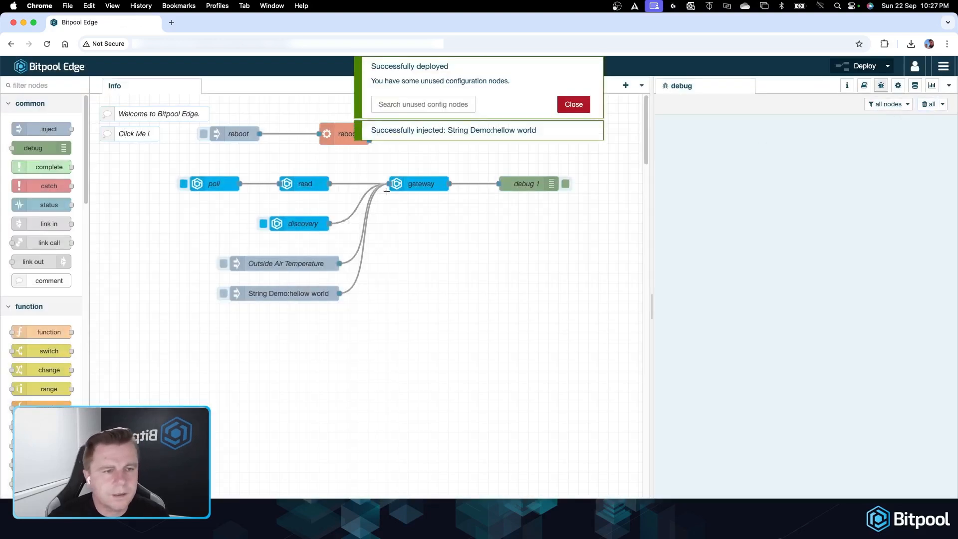
{"action": "double_click", "coordinate": [424, 186]}
{"action": "left_click", "coordinate": [568, 160]}
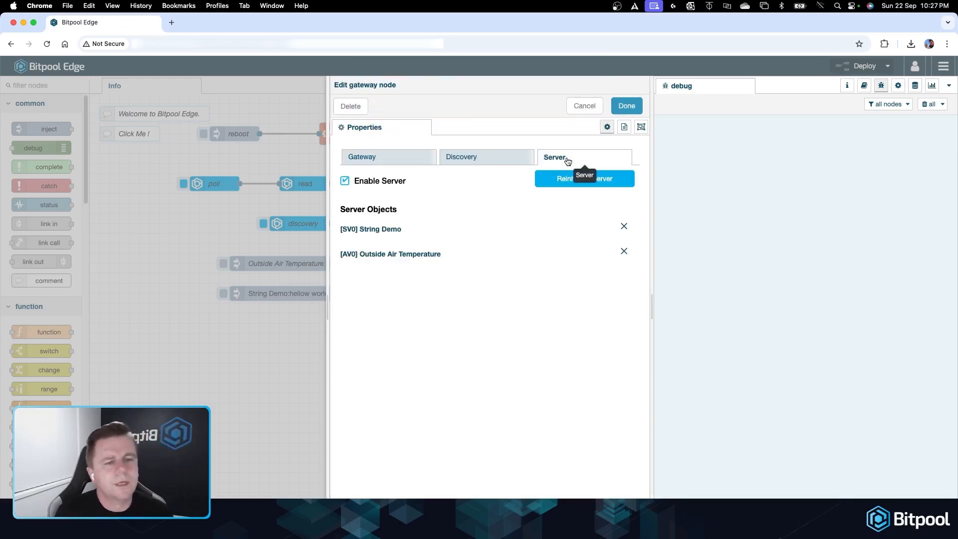
Step: Delete the Outside Air Temperature point from the gateway's server objects, confirm the deletion, and save the node
{"action": "left_click", "coordinate": [625, 252]}
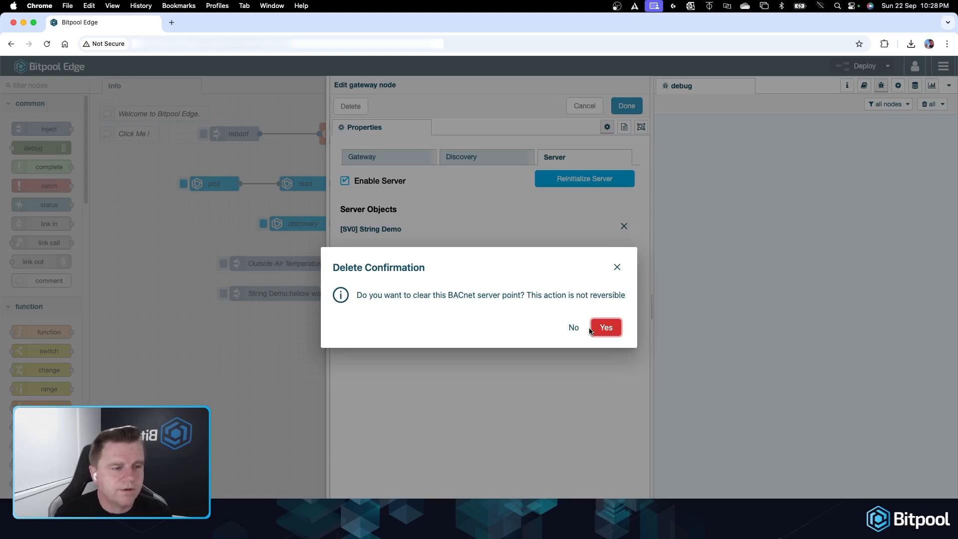
{"action": "left_click", "coordinate": [596, 328]}
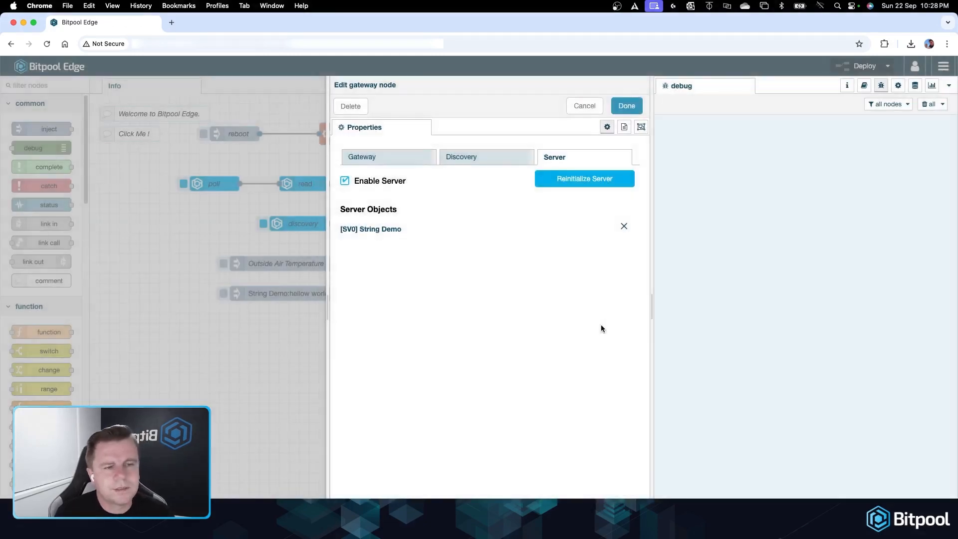
{"action": "left_click", "coordinate": [628, 105]}
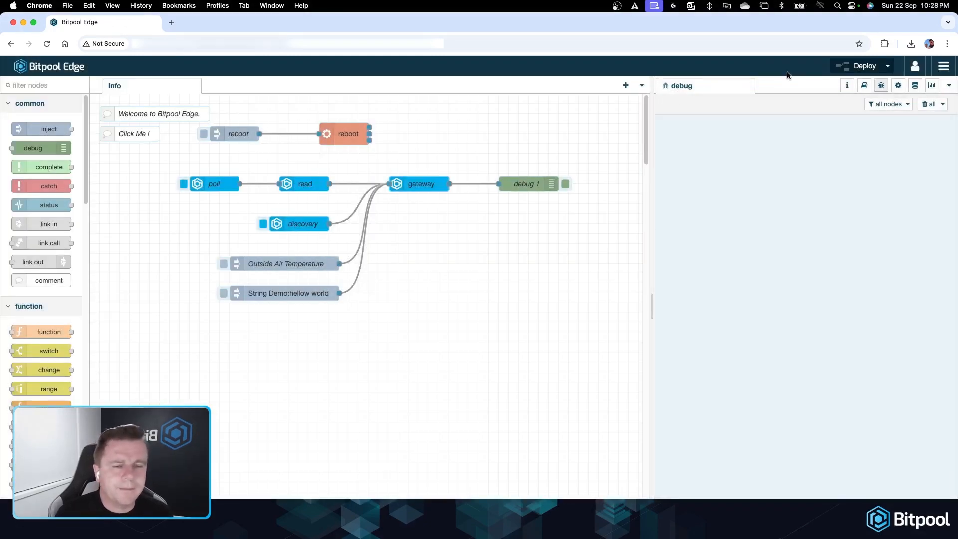